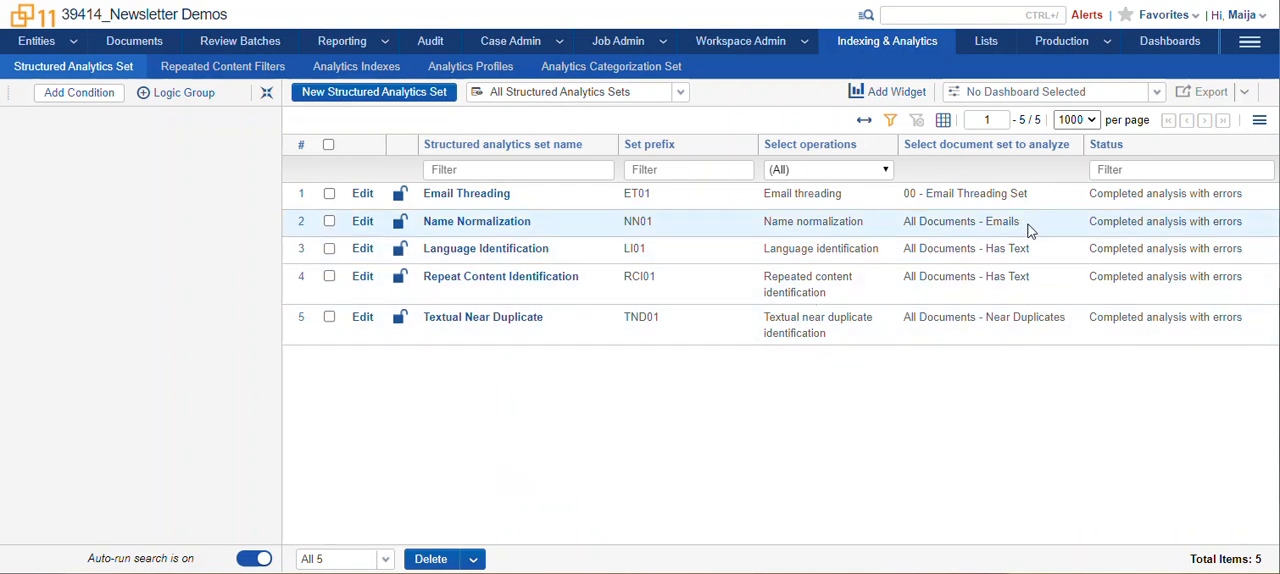
# Open the Language Identification structured analytics set's language identification summary and review its primary languages chart and table.
pyautogui.moveTo(1019, 224); pyautogui.dragTo(903, 227)
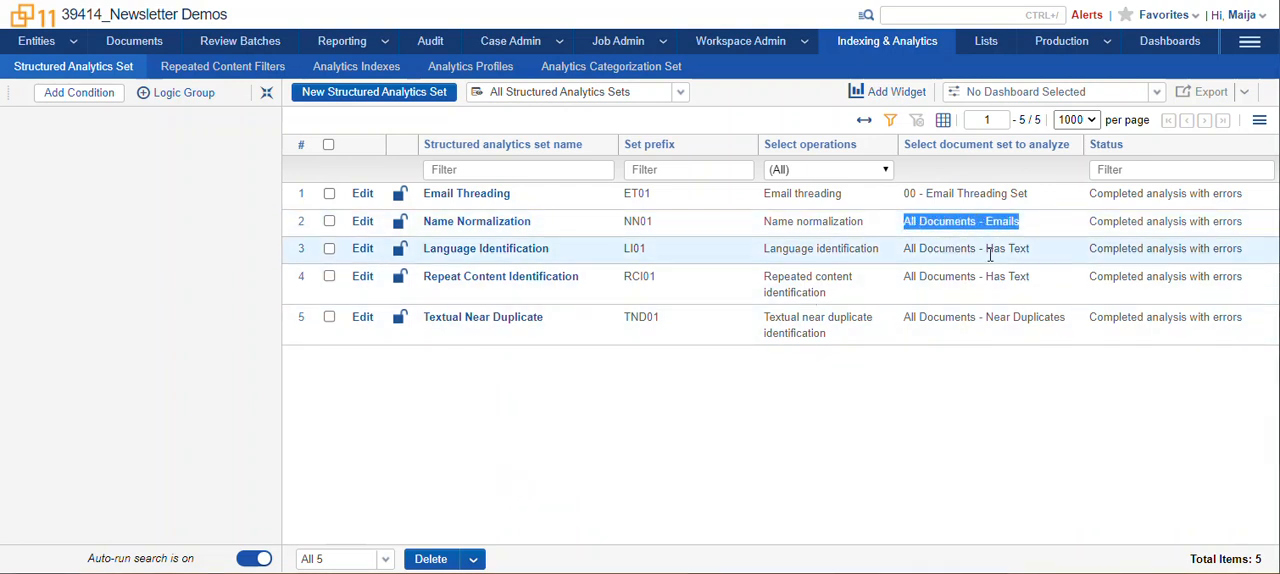
pyautogui.moveTo(1034, 254); pyautogui.dragTo(906, 263)
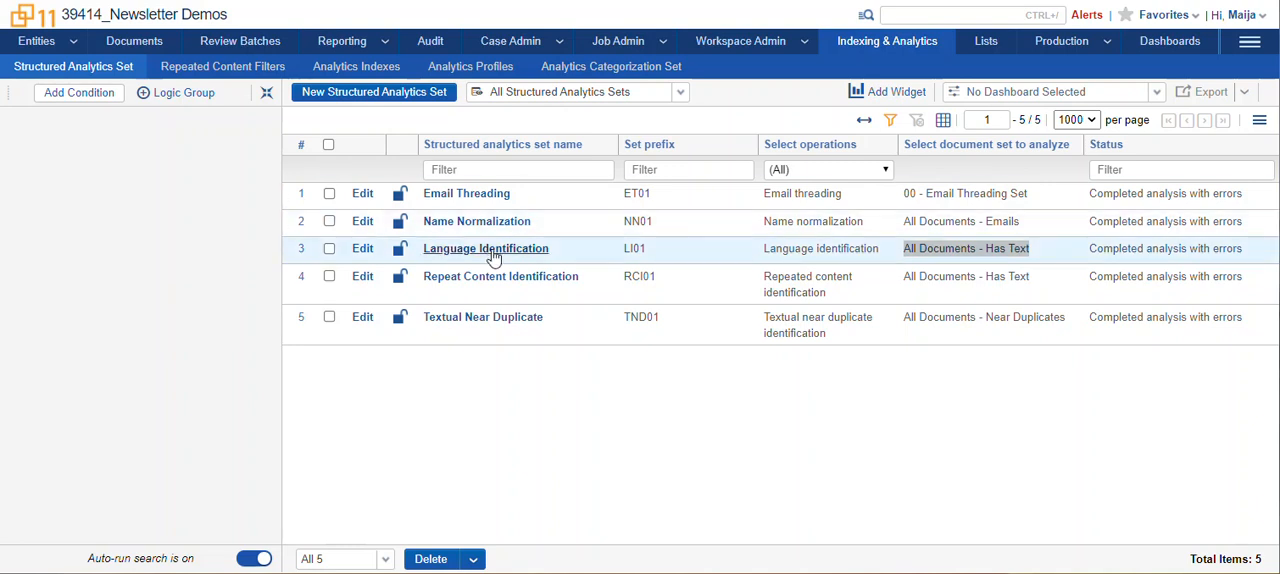
pyautogui.click(563, 282)
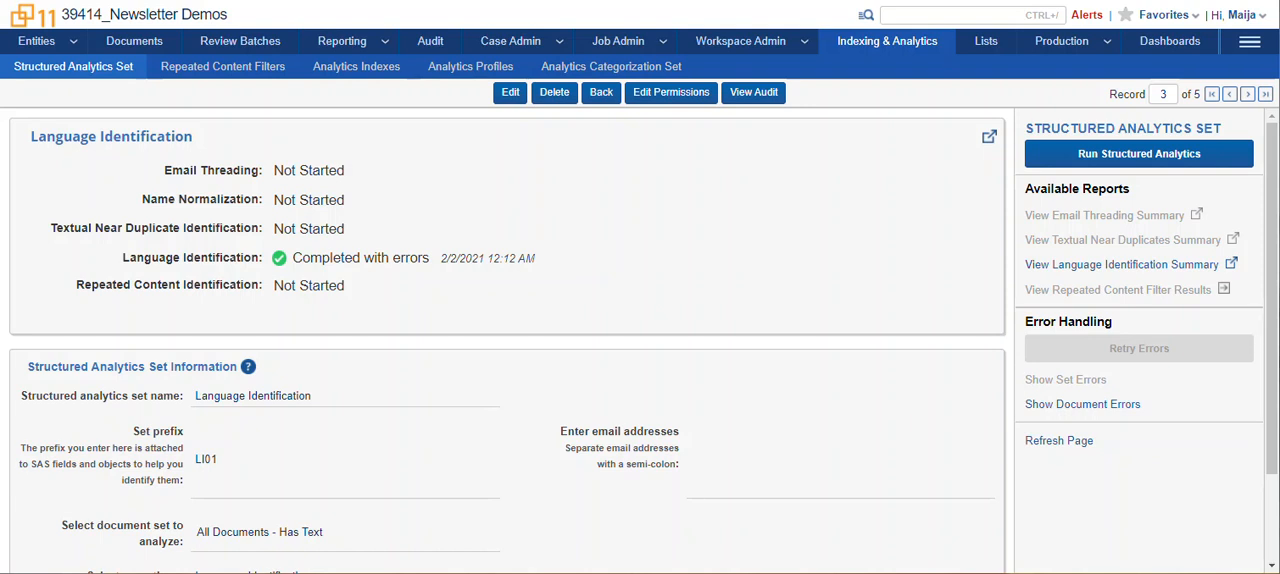
pyautogui.click(1140, 266)
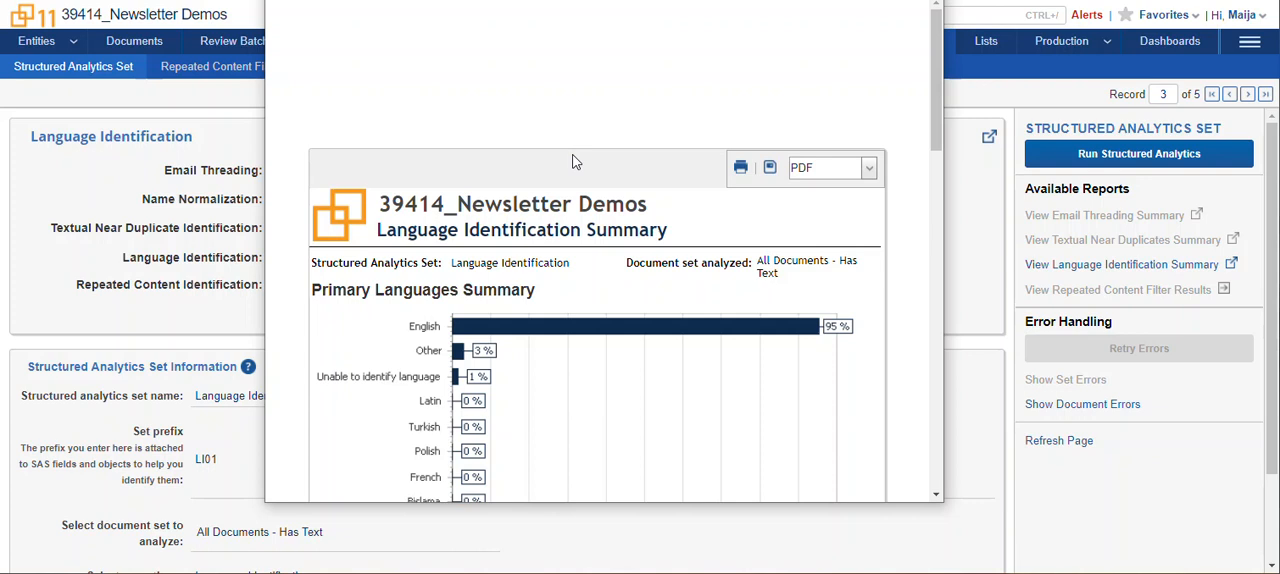
pyautogui.scroll(-3, 573, 162)
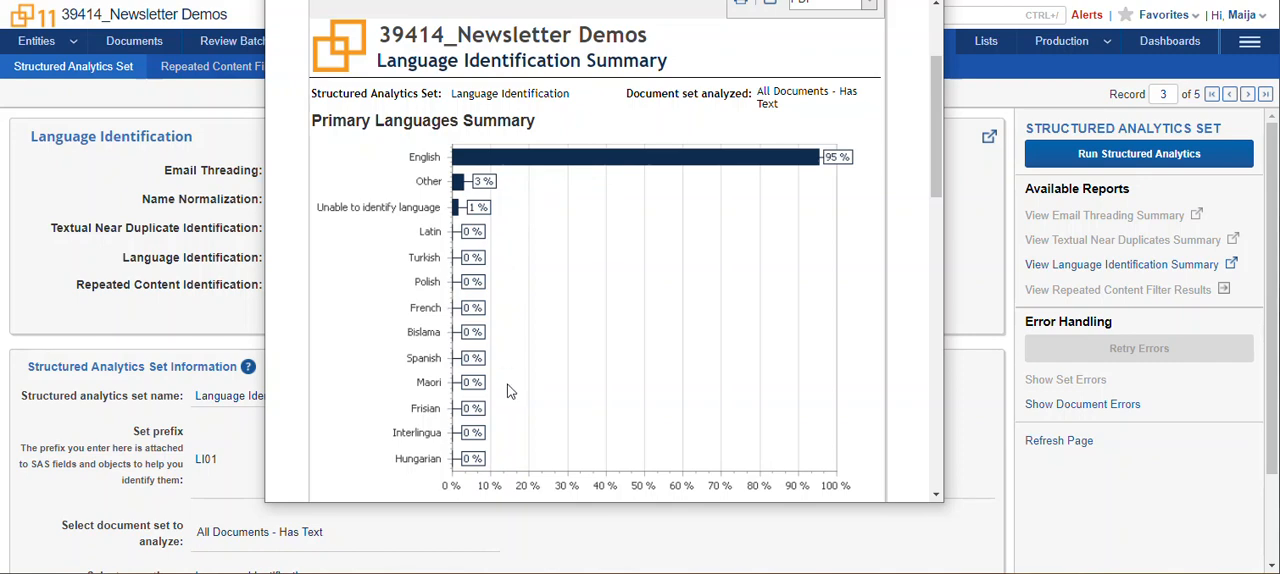
pyautogui.scroll(-1, 513, 397)
pyautogui.scroll(-4, 513, 397)
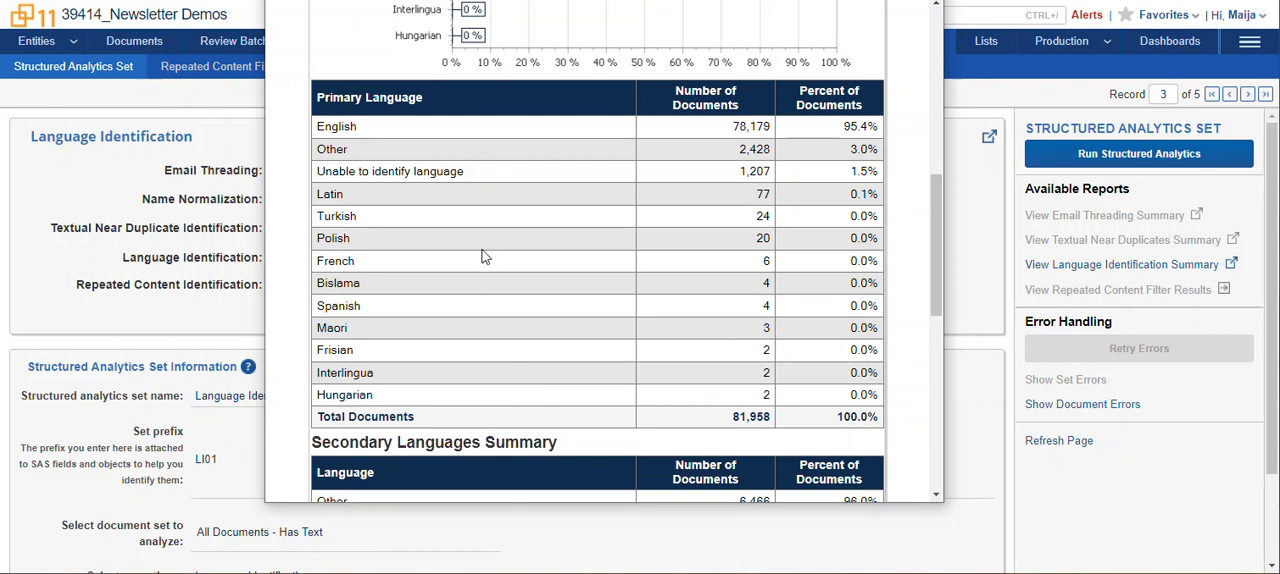
pyautogui.moveTo(465, 172); pyautogui.dragTo(316, 172)
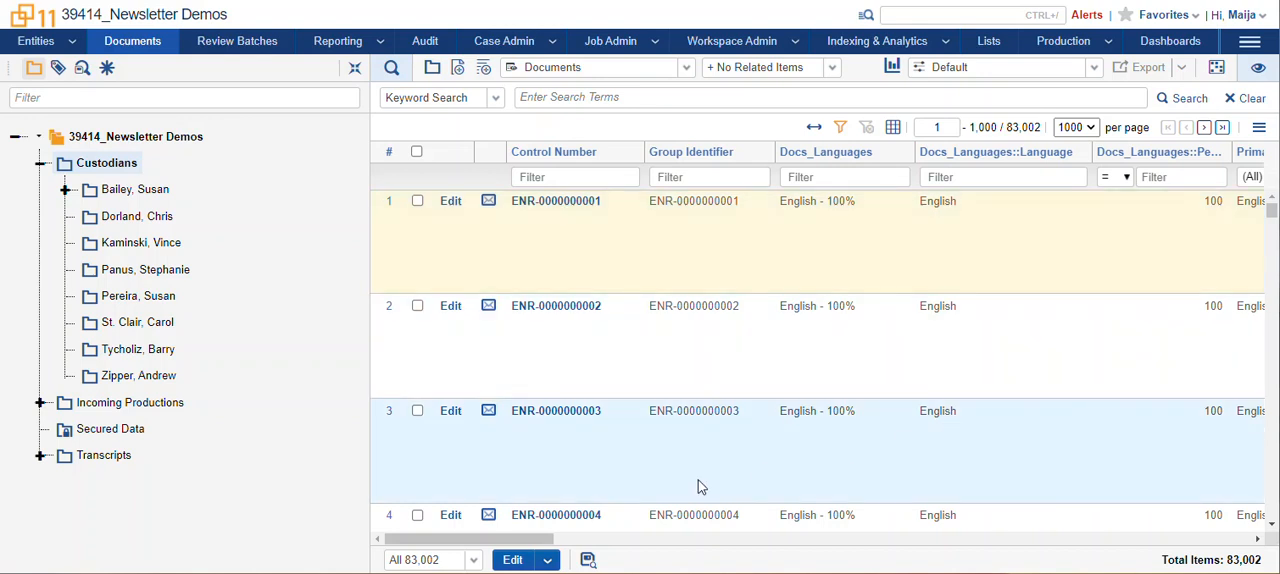
# On the documents' Language Identification dashboard, filter to primary language "Unable to identify language" and show the search conditions.
pyautogui.moveTo(543, 536); pyautogui.dragTo(583, 548)
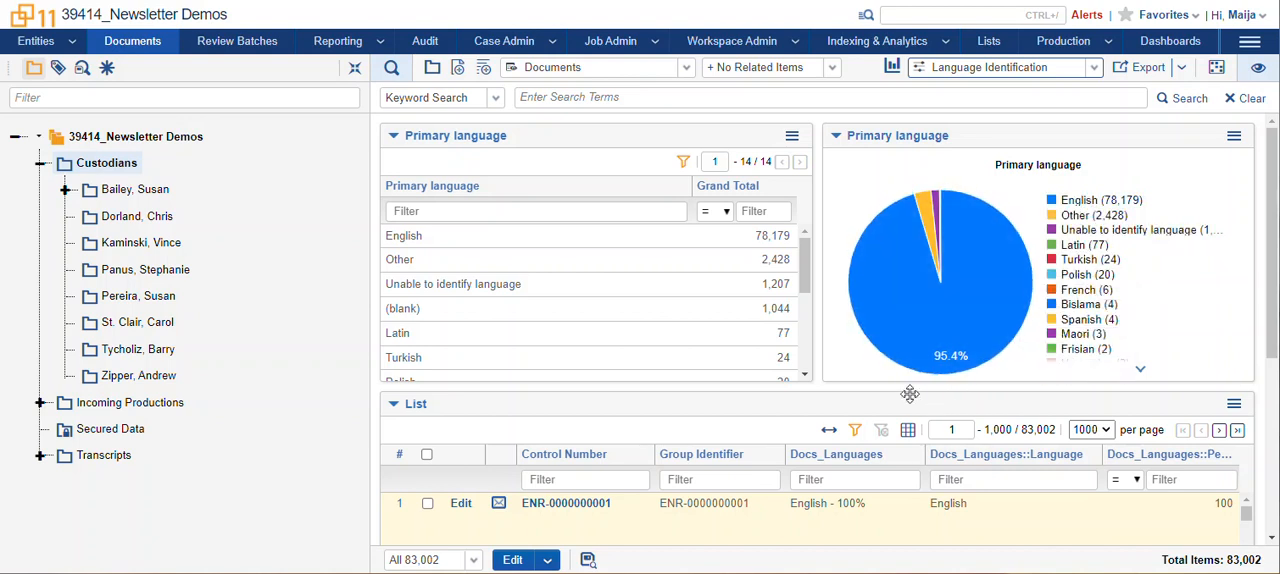
pyautogui.moveTo(1010, 260)
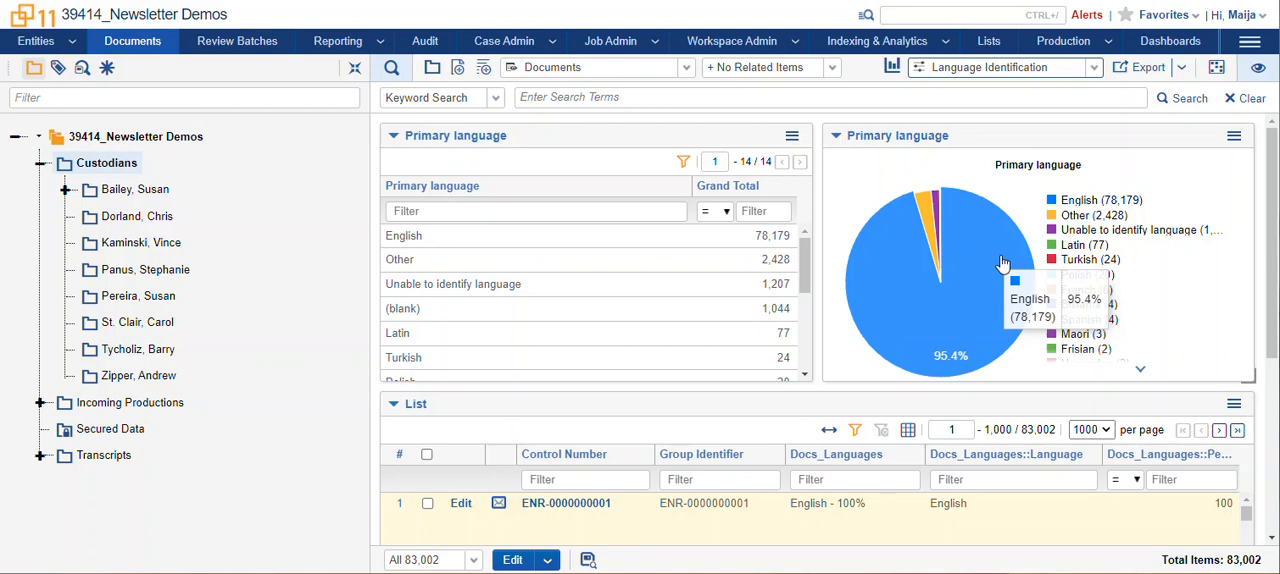
pyautogui.click(524, 289)
pyautogui.click(670, 137)
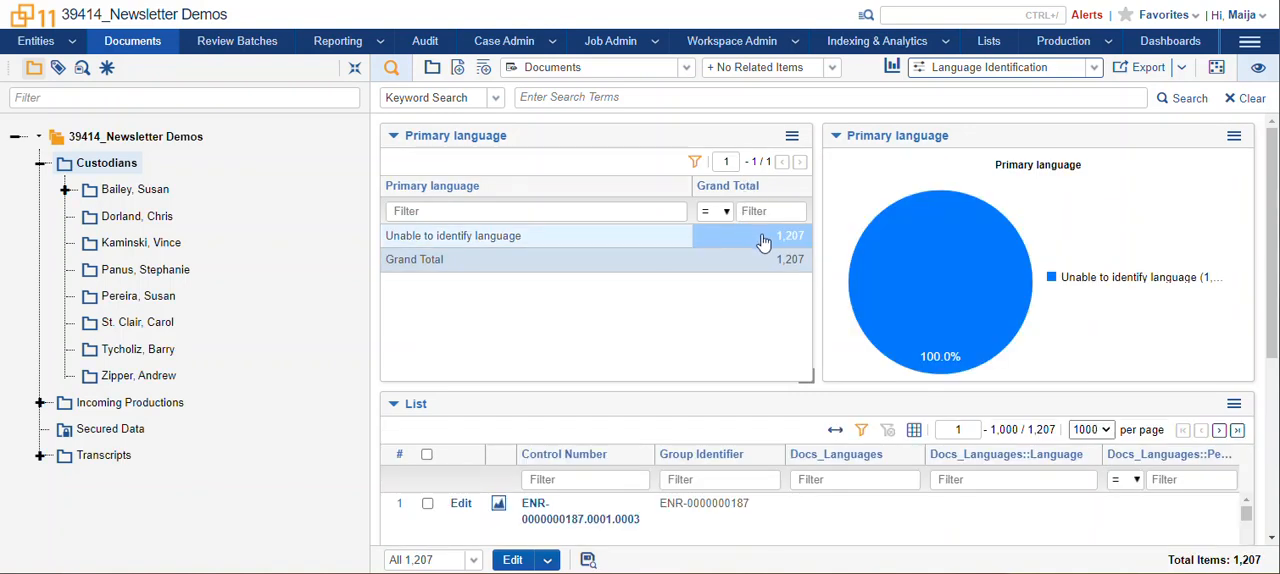
pyautogui.click(391, 67)
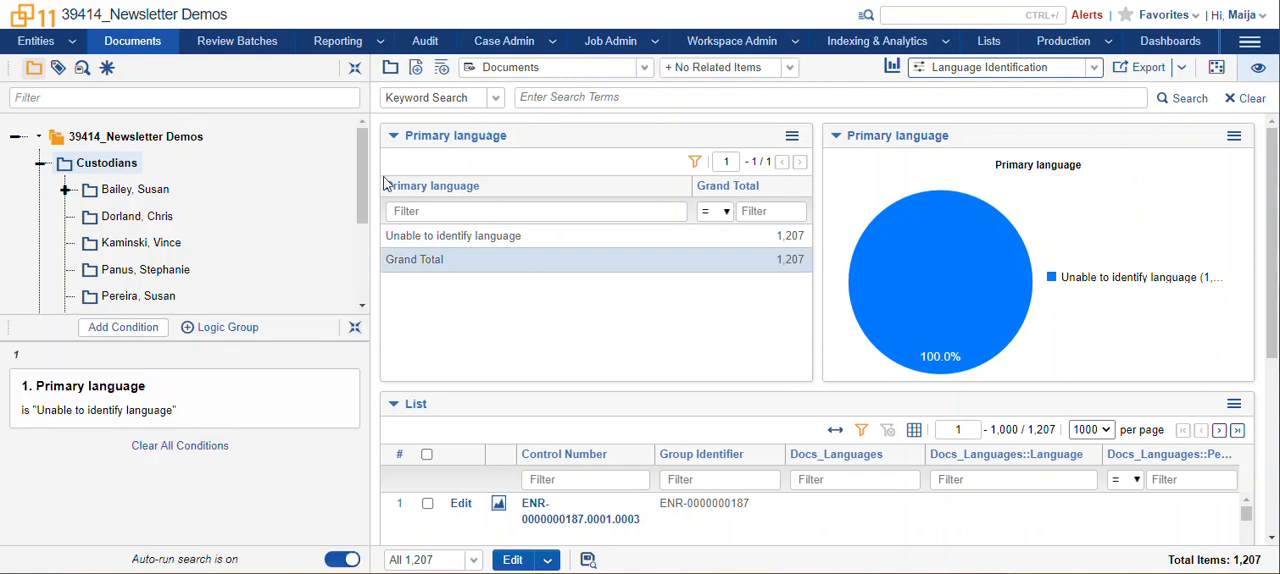
pyautogui.click(347, 386)
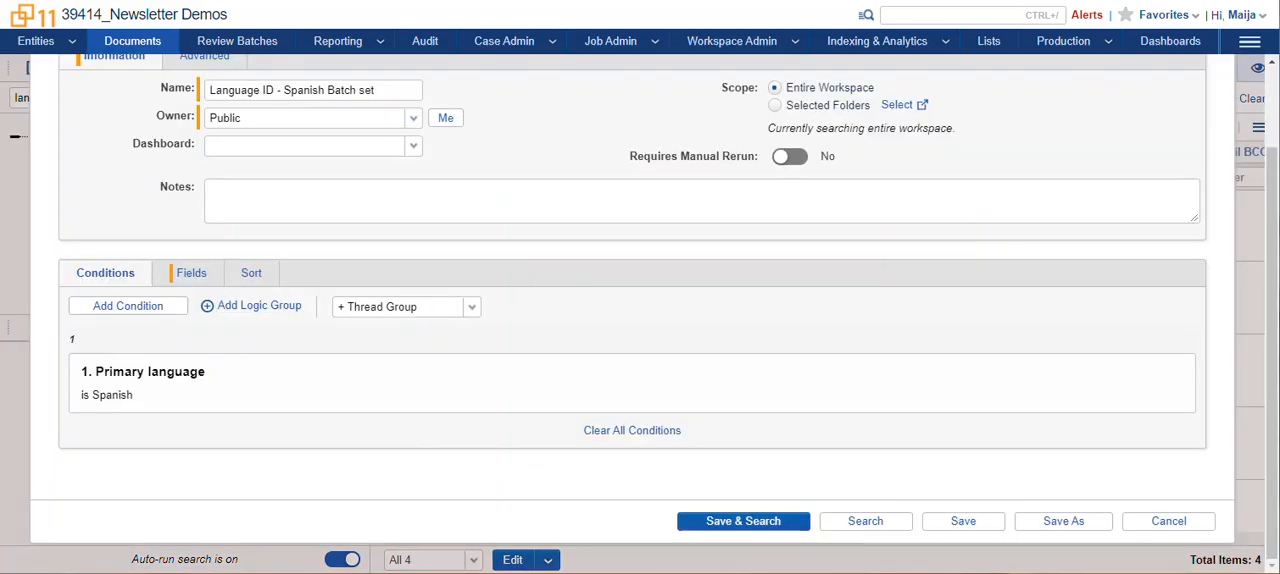
# Check the "Primary language is Spanish" condition in the Language ID - Spanish Batch set saved search, and save and run the search.
pyautogui.scroll(2, 529, 503)
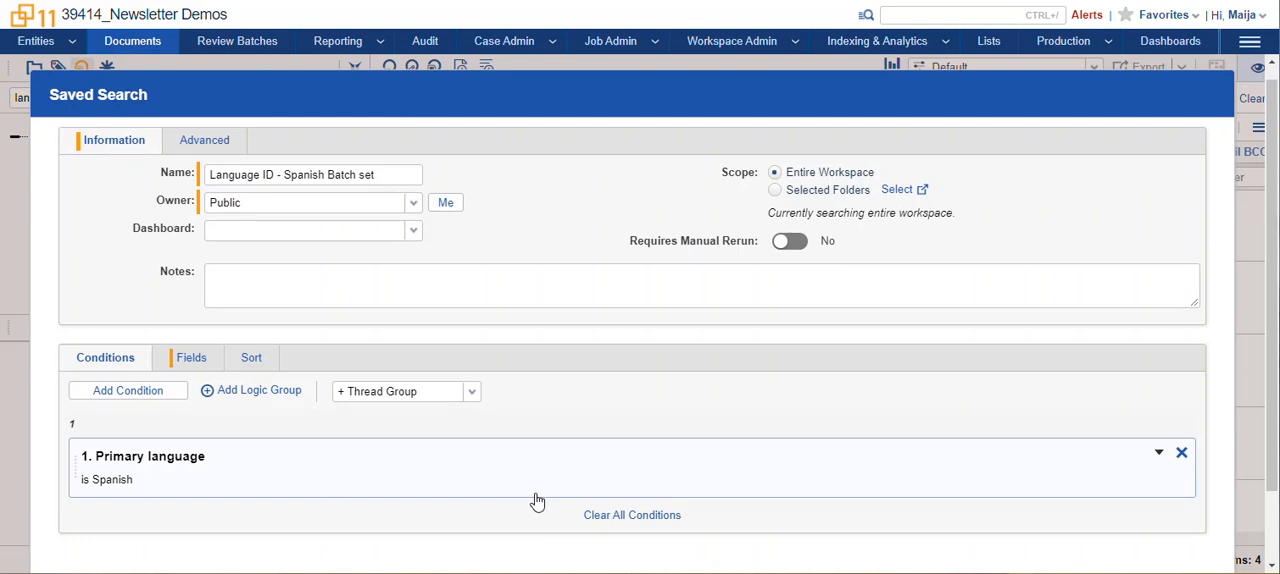
pyautogui.click(160, 482)
pyautogui.click(425, 200)
pyautogui.moveTo(425, 200); pyautogui.dragTo(364, 201)
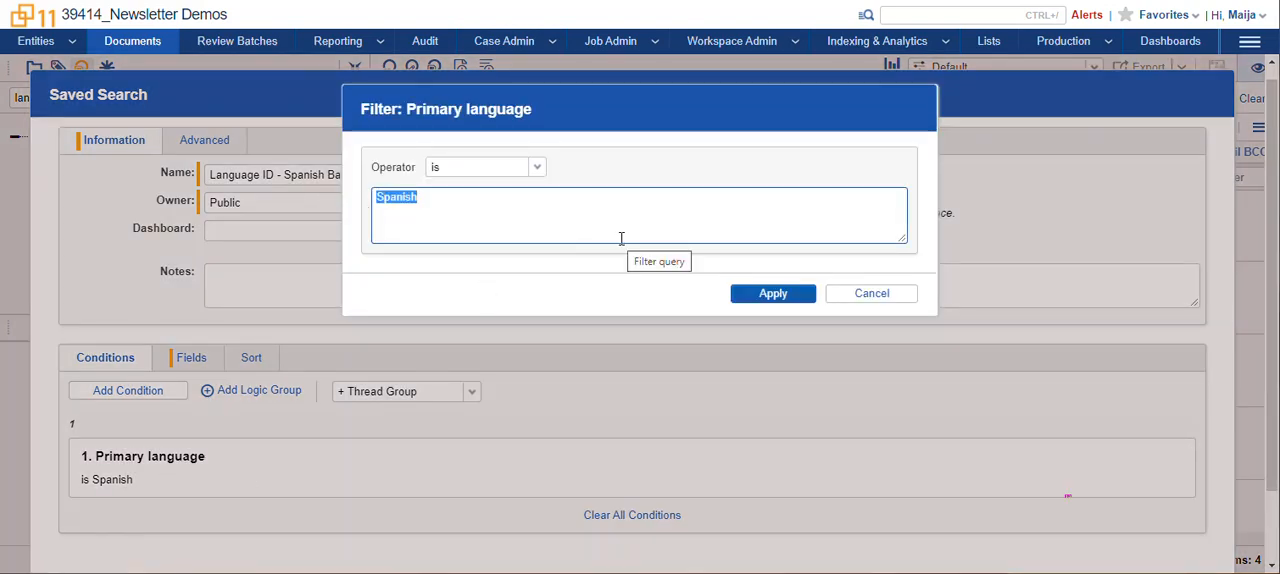
pyautogui.click(845, 297)
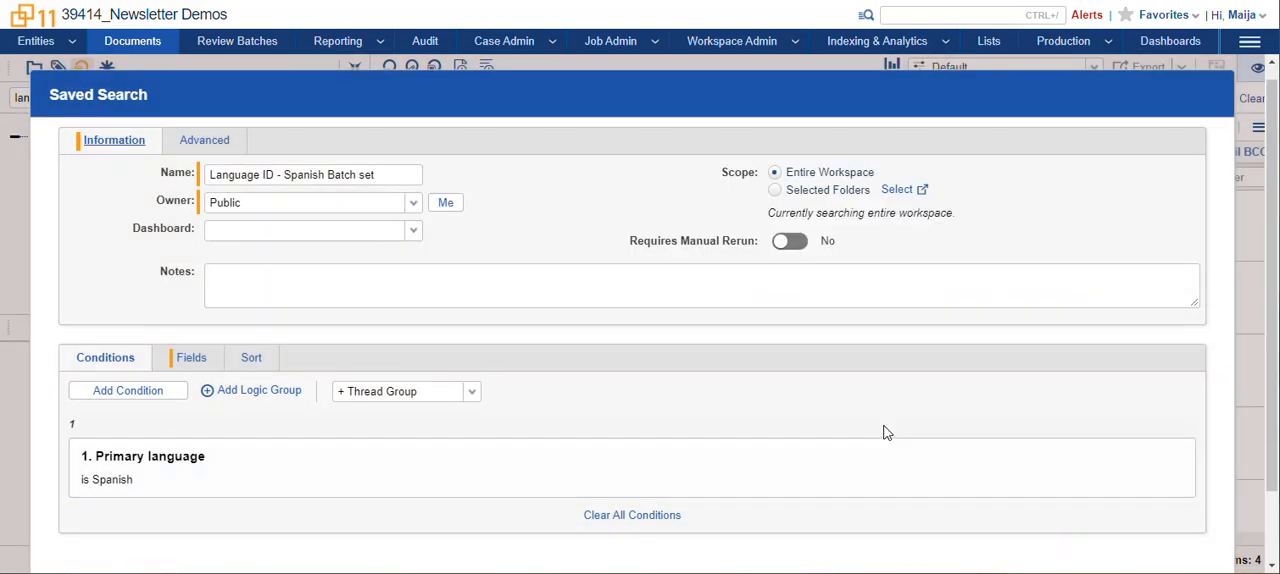
pyautogui.scroll(-2, 884, 432)
pyautogui.click(731, 521)
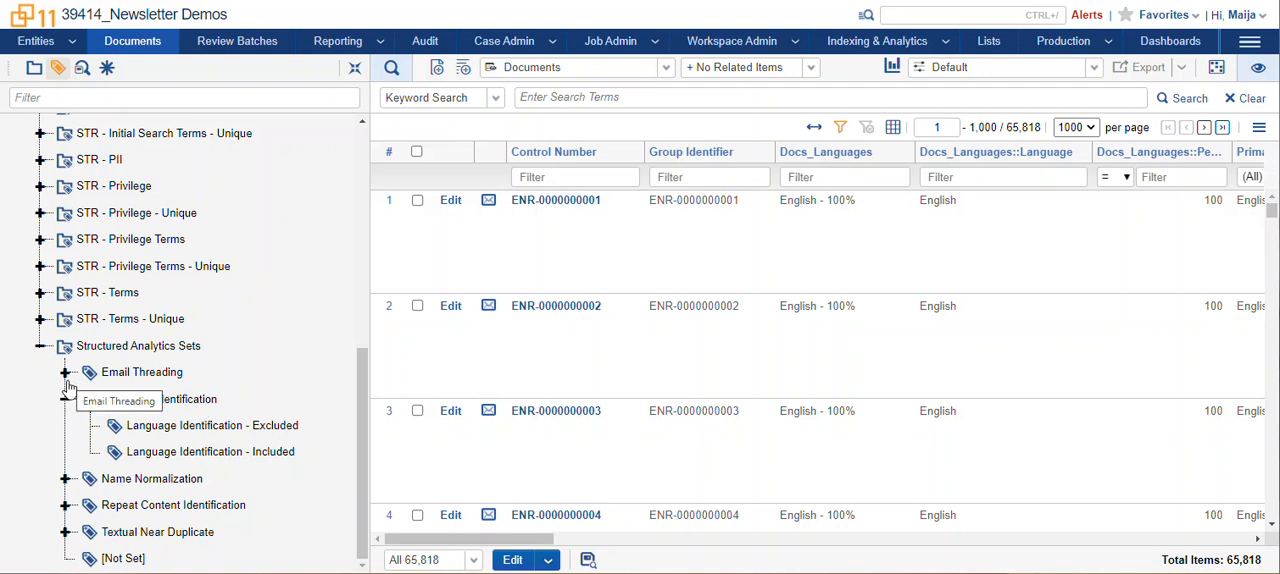
# Compare the documents under the Language Identification - Excluded and Language Identification - Included tags in the Structured Analytics Sets.
pyautogui.click(286, 431)
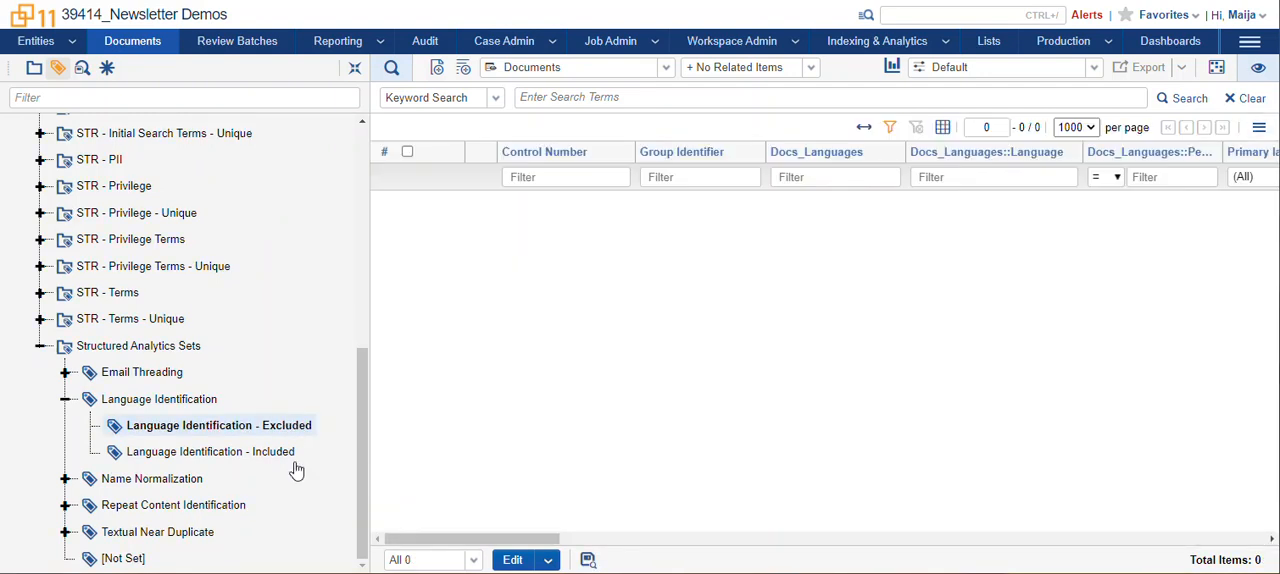
pyautogui.click(286, 455)
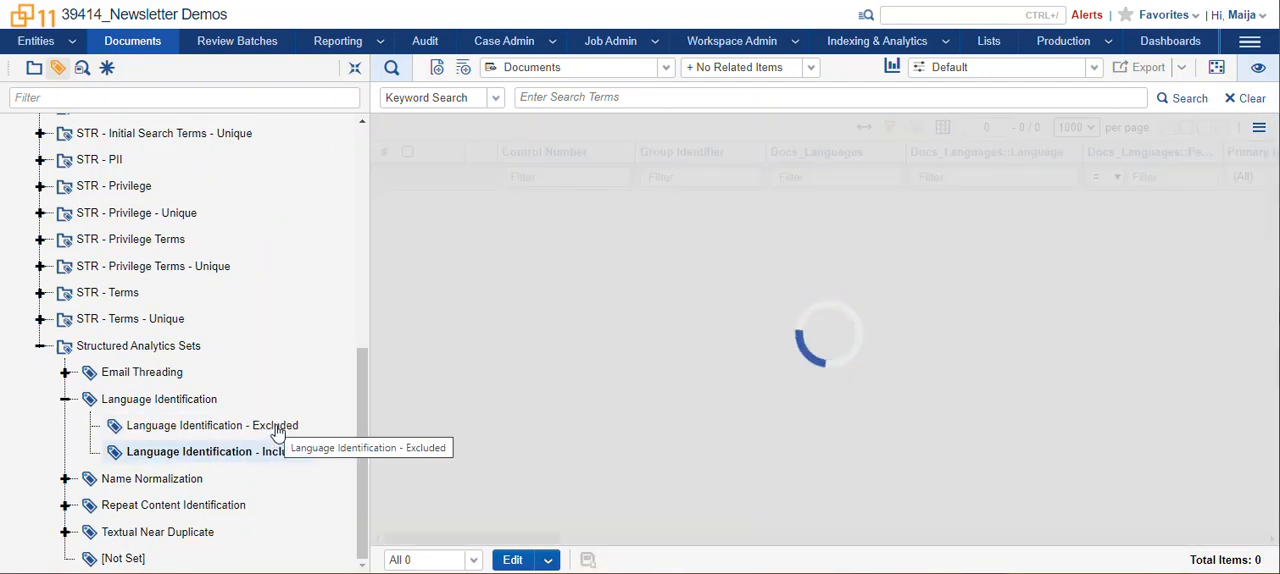
pyautogui.click(277, 431)
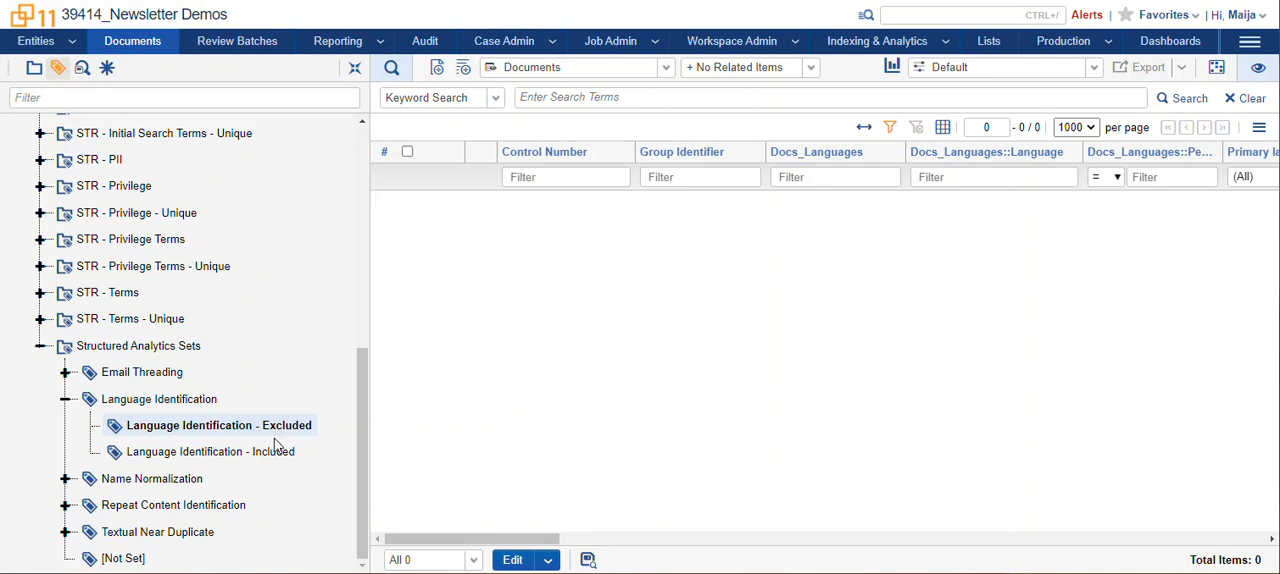
pyautogui.click(260, 452)
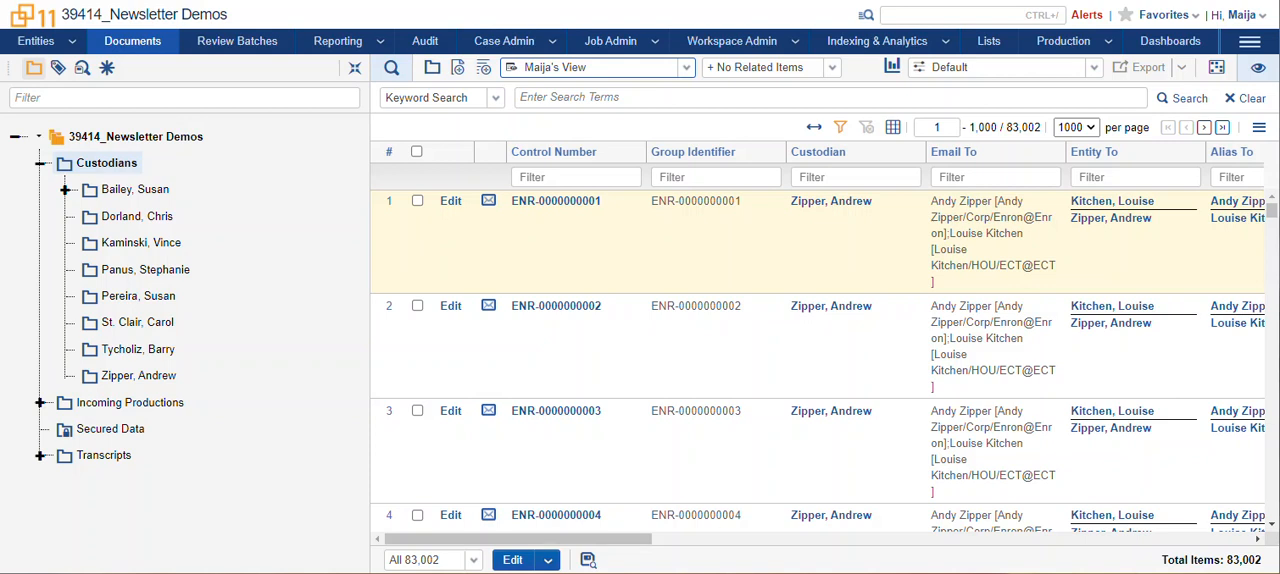
# Open the advanced filter for the Custodian column and limit its entity list to the Custodian – Processing classification.
pyautogui.click(836, 177)
pyautogui.click(845, 201)
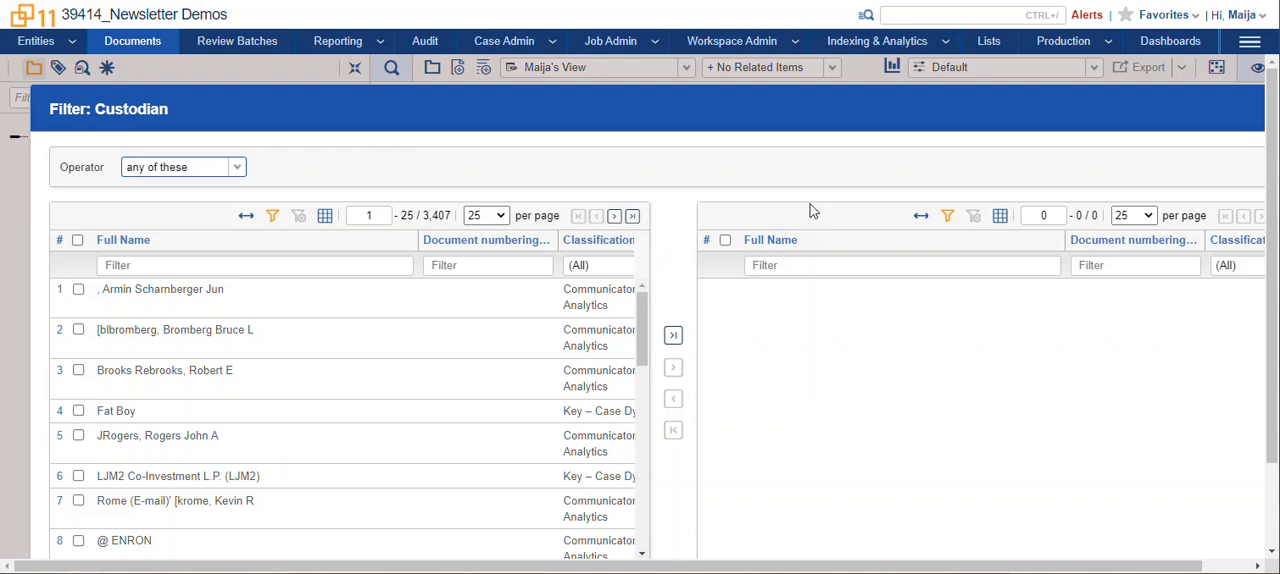
pyautogui.click(604, 265)
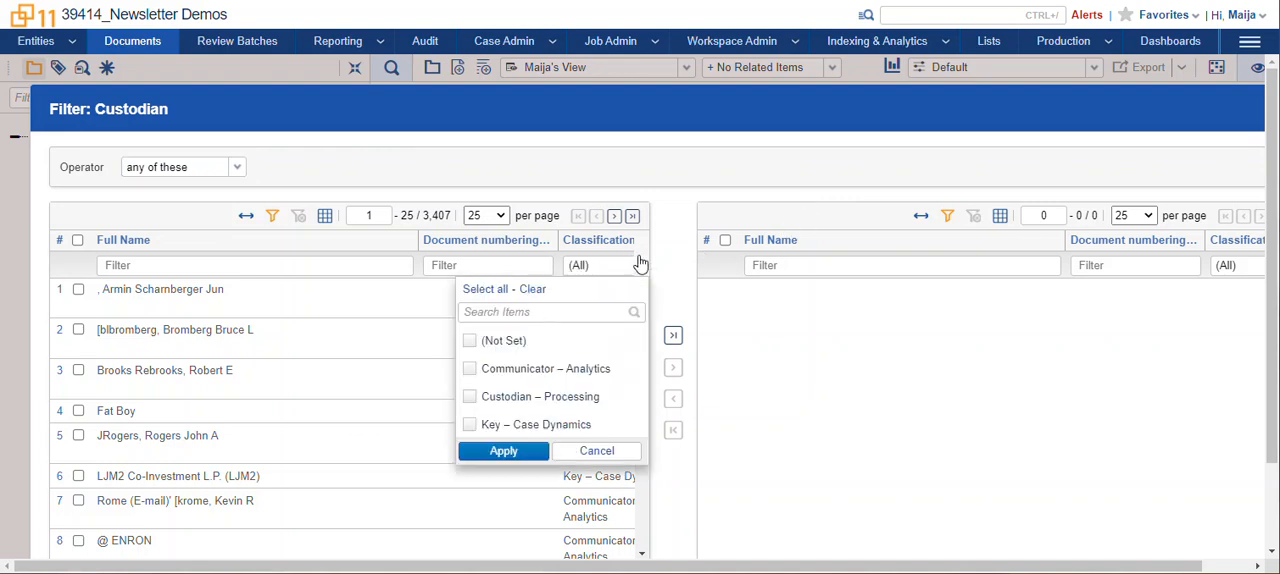
pyautogui.click(470, 397)
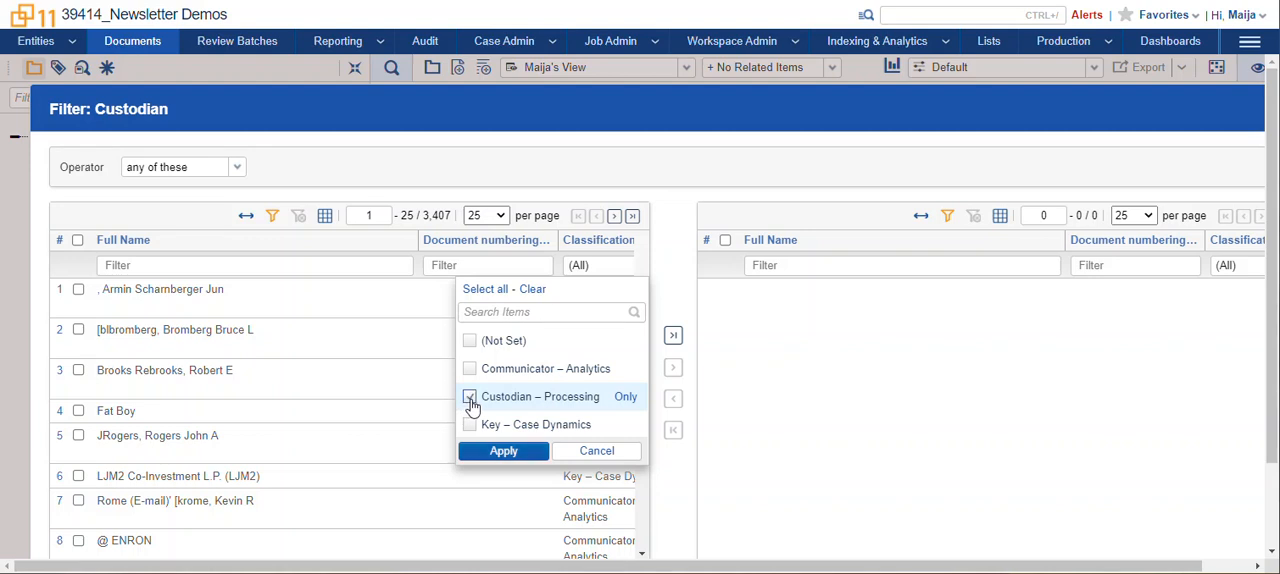
pyautogui.click(504, 451)
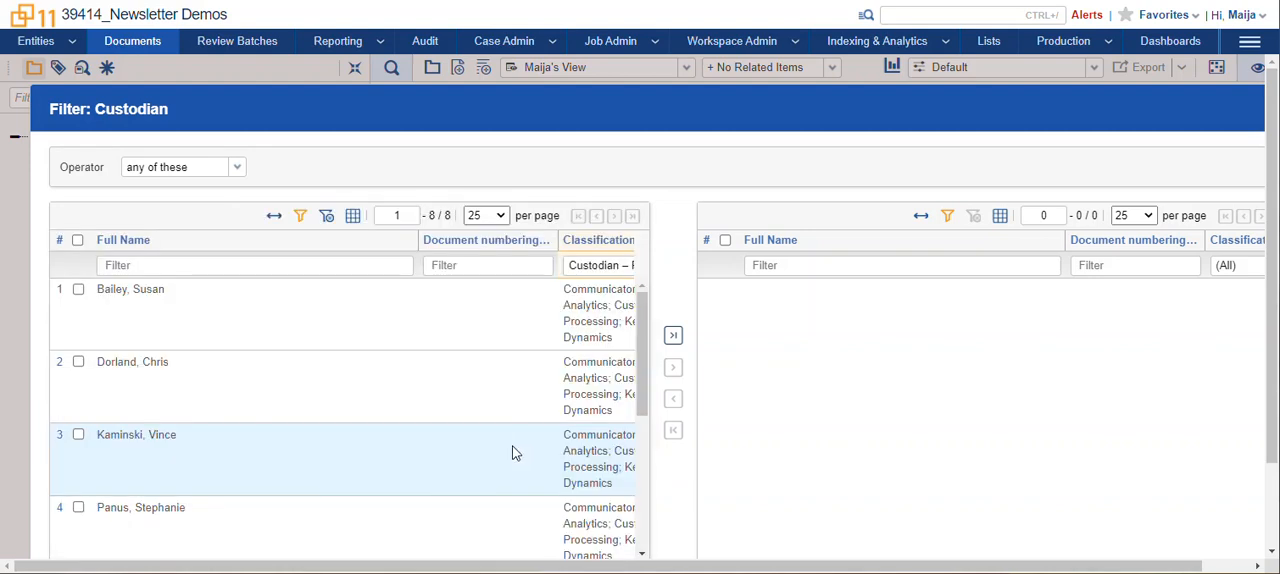
# Review the filtered custodian entities and their classifications, and close the Custodian filter without applying it.
pyautogui.moveTo(643, 361); pyautogui.dragTo(643, 396)
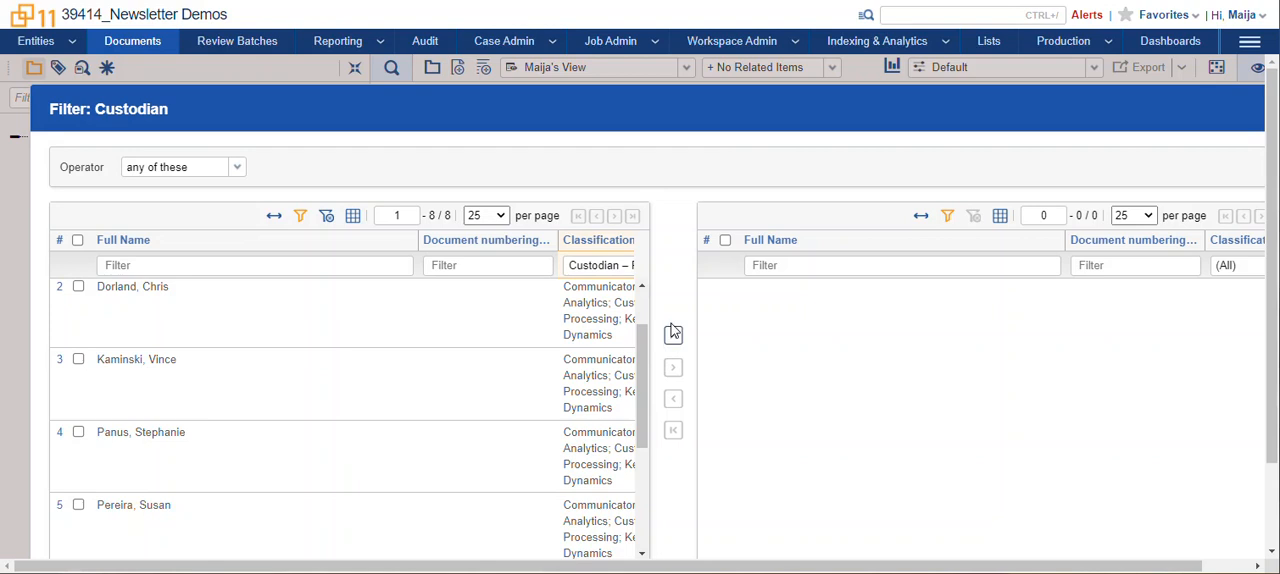
pyautogui.scroll(-1, 674, 343)
pyautogui.moveTo(389, 467); pyautogui.dragTo(480, 467)
pyautogui.click(555, 162)
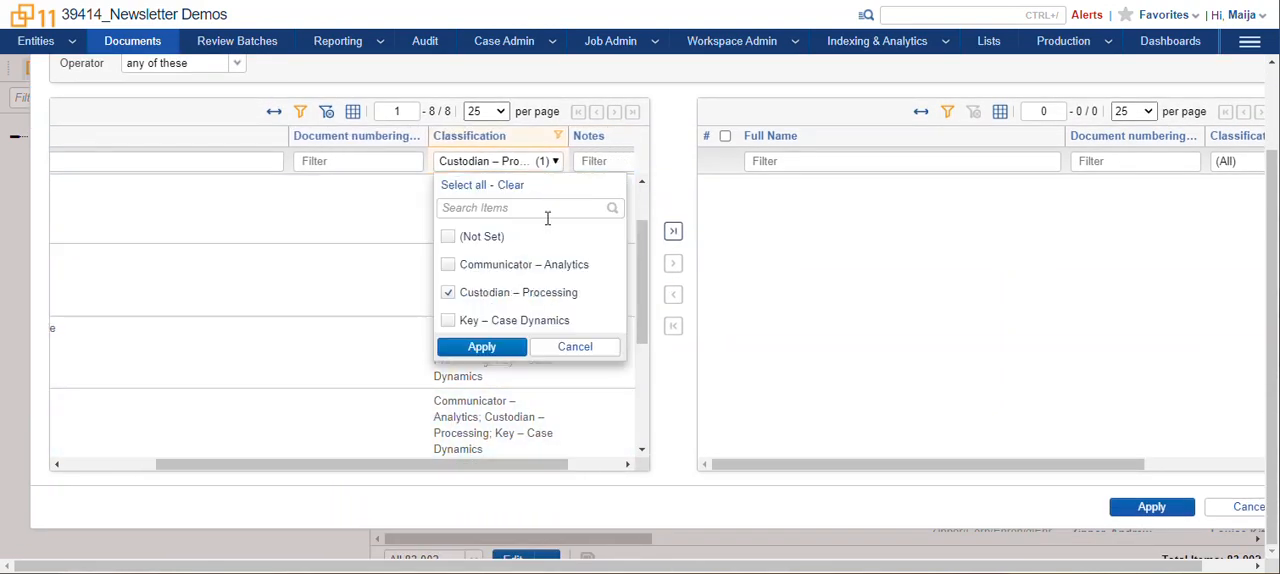
pyautogui.click(575, 346)
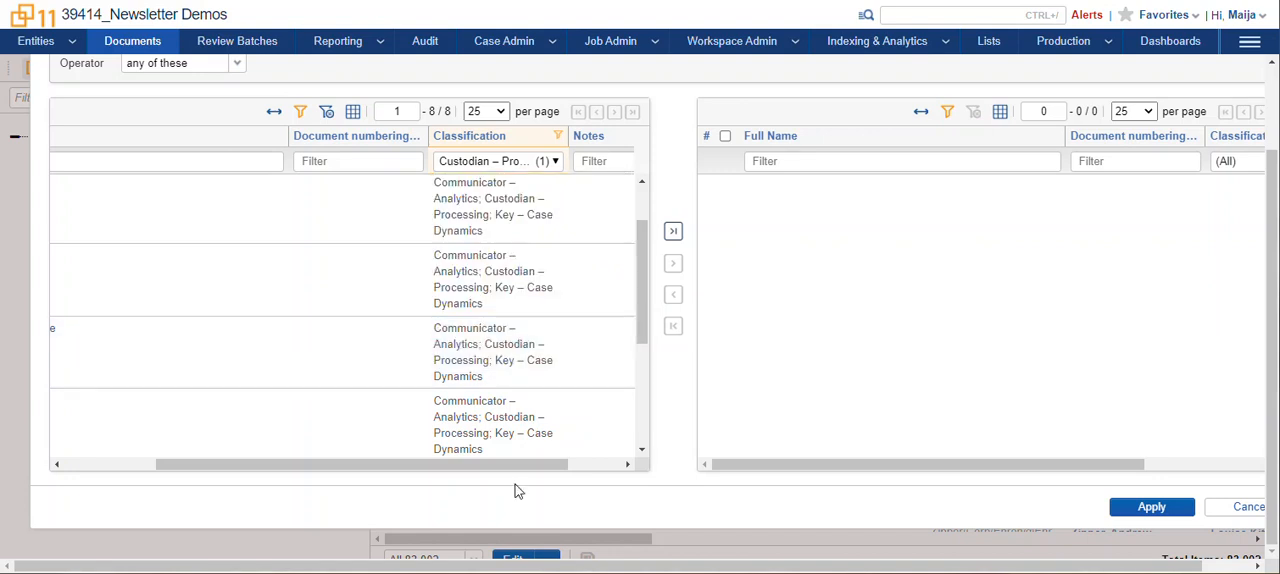
pyautogui.moveTo(514, 466); pyautogui.dragTo(377, 467)
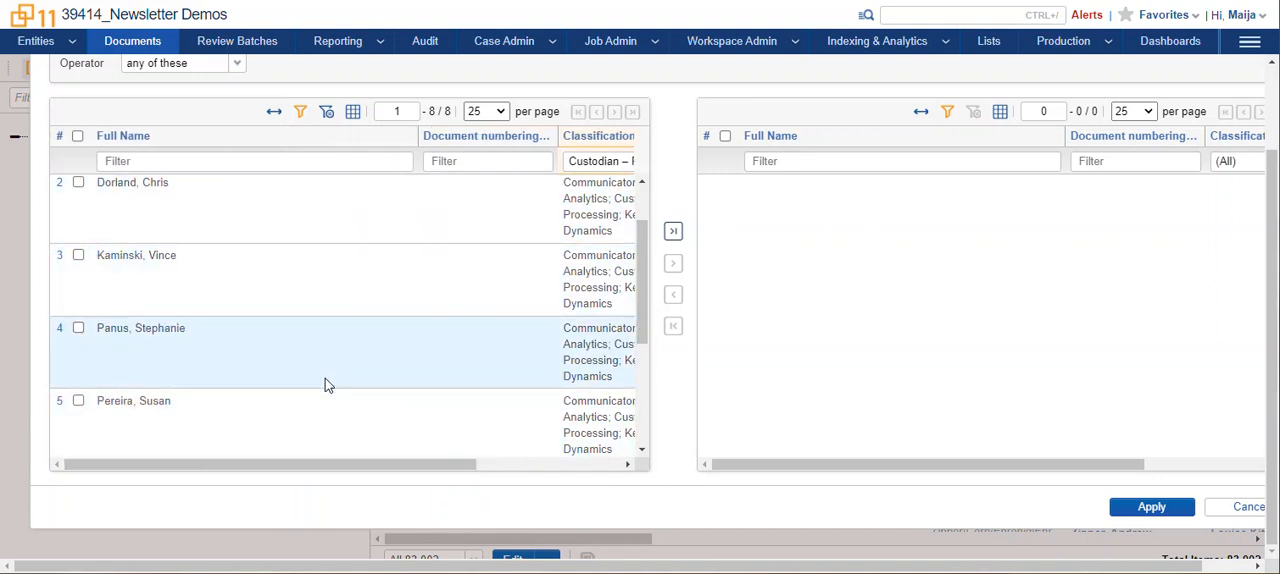
pyautogui.click(1248, 506)
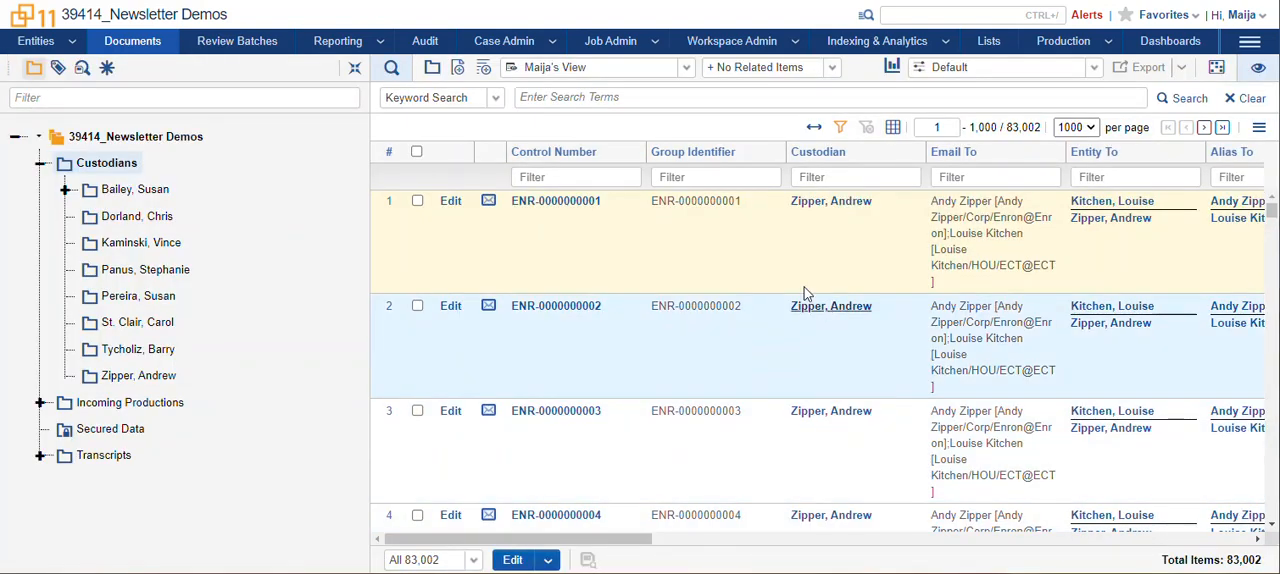
# Open the Entities list and widen the Aliases column to read the aliases of the first entity.
pyautogui.click(36, 43)
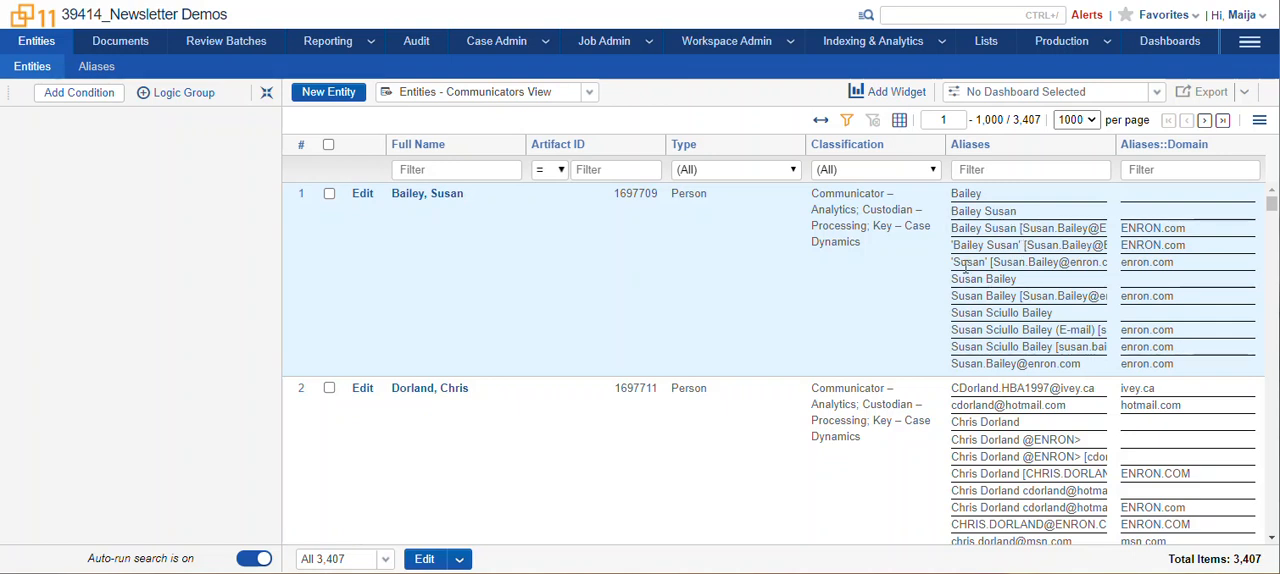
pyautogui.click(505, 275)
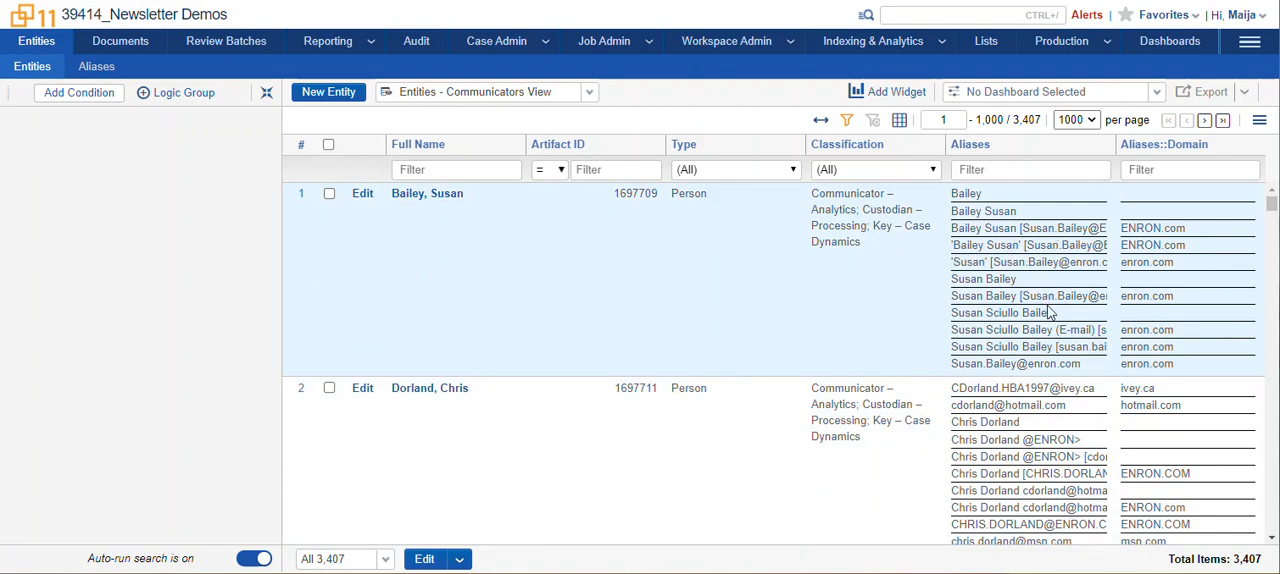
pyautogui.moveTo(1114, 148); pyautogui.dragTo(1192, 150)
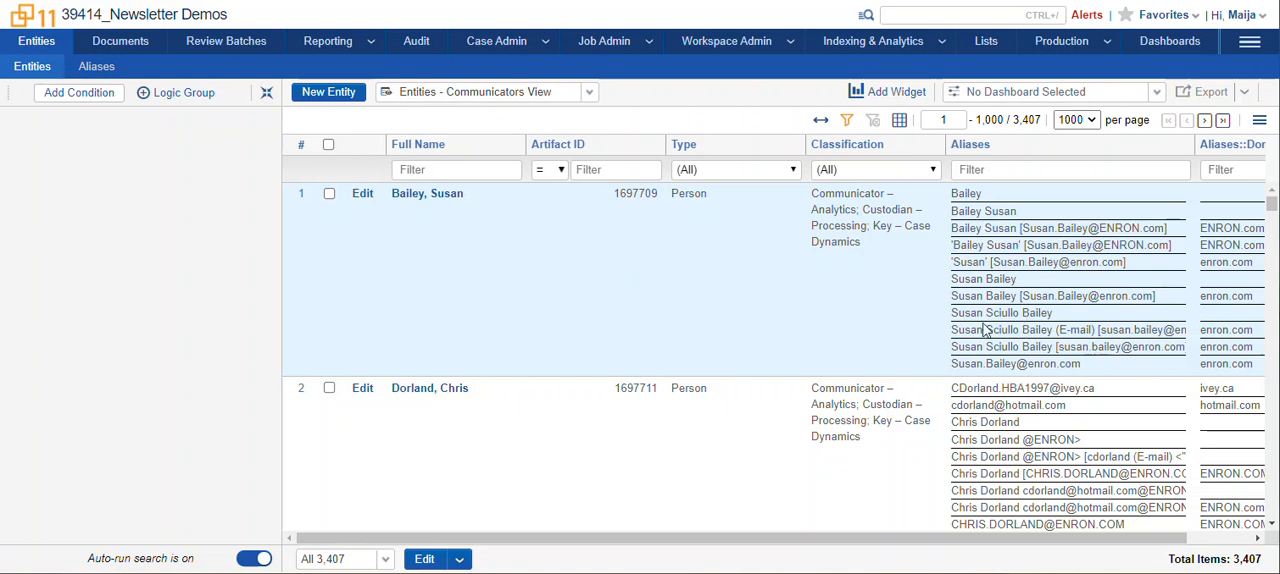
pyautogui.moveTo(986, 312); pyautogui.dragTo(1019, 312)
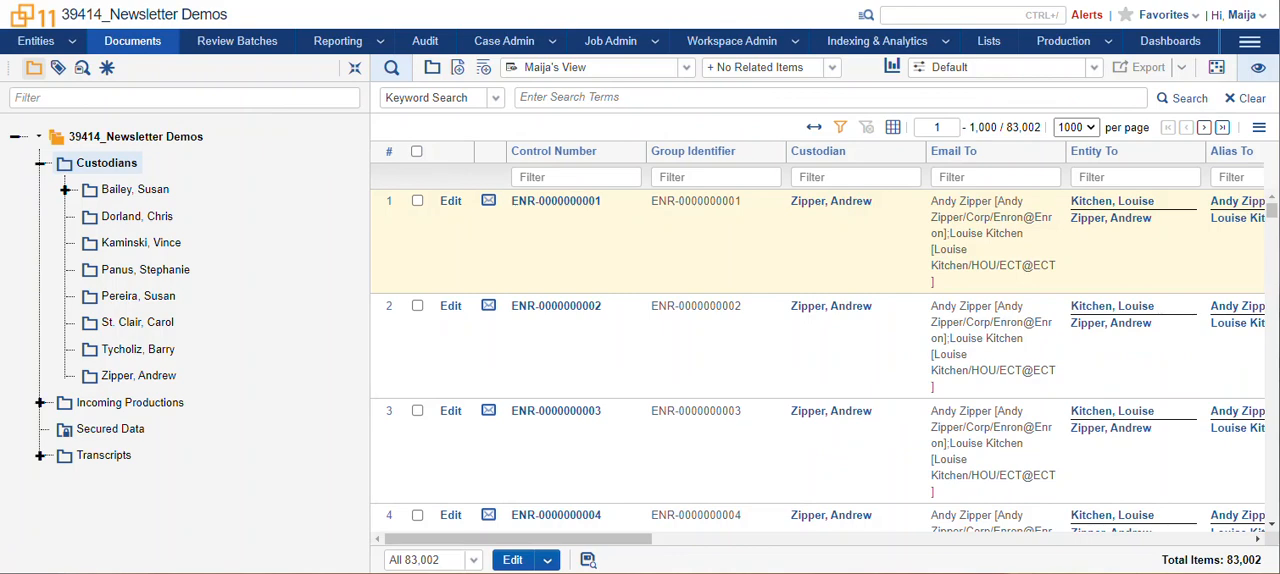
# Widen the Email To and Entity To columns in the Documents list.
pyautogui.moveTo(493, 546); pyautogui.dragTo(640, 548)
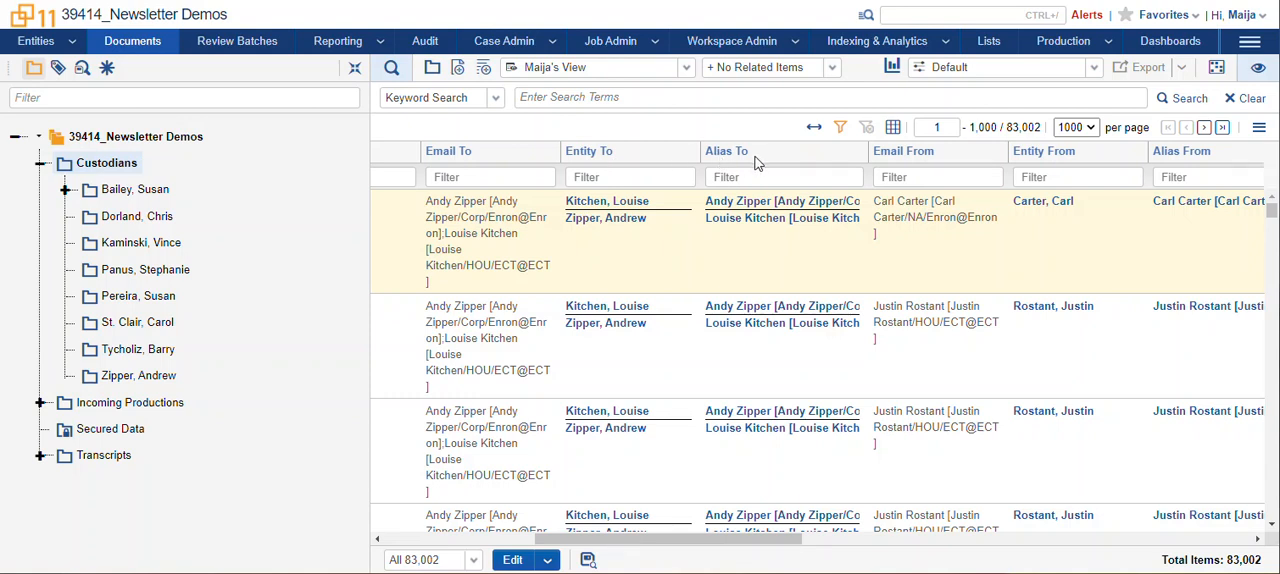
pyautogui.moveTo(561, 151); pyautogui.dragTo(620, 151)
pyautogui.moveTo(759, 155); pyautogui.dragTo(814, 158)
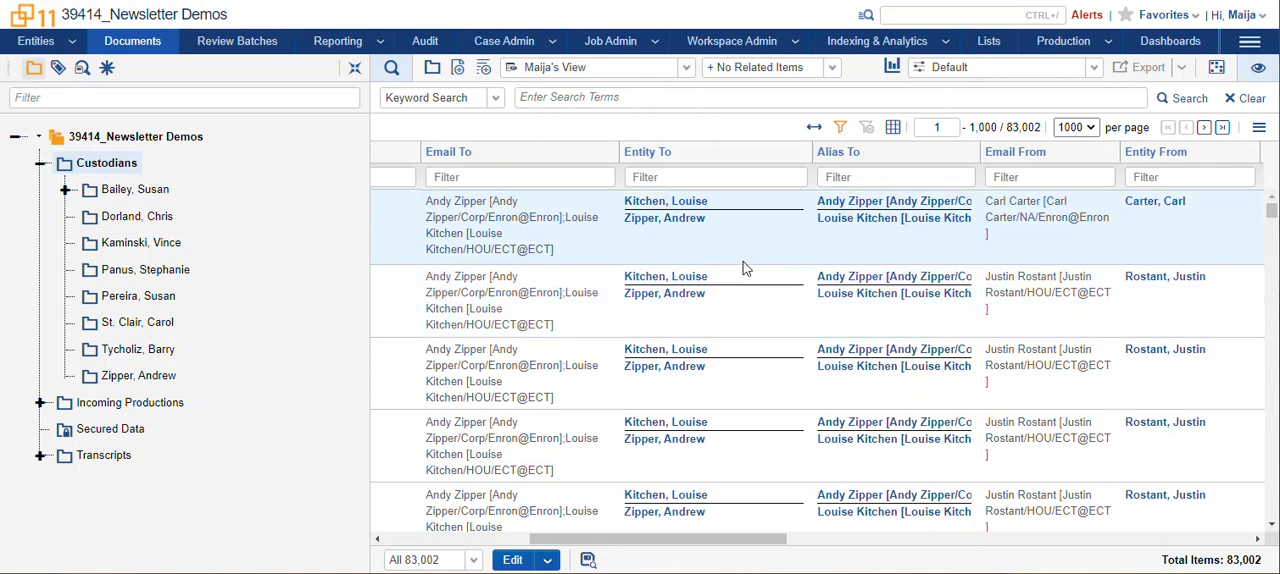
# Open the advanced filter for the Entity To column and add an Entity To condition without applying it.
pyautogui.click(676, 177)
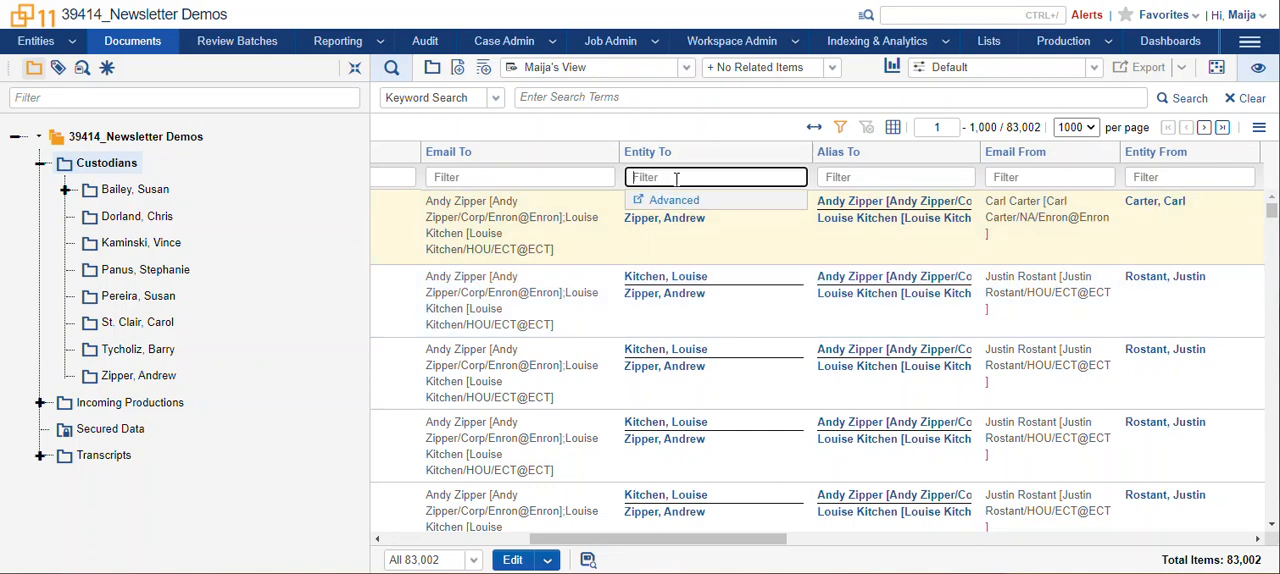
pyautogui.click(676, 202)
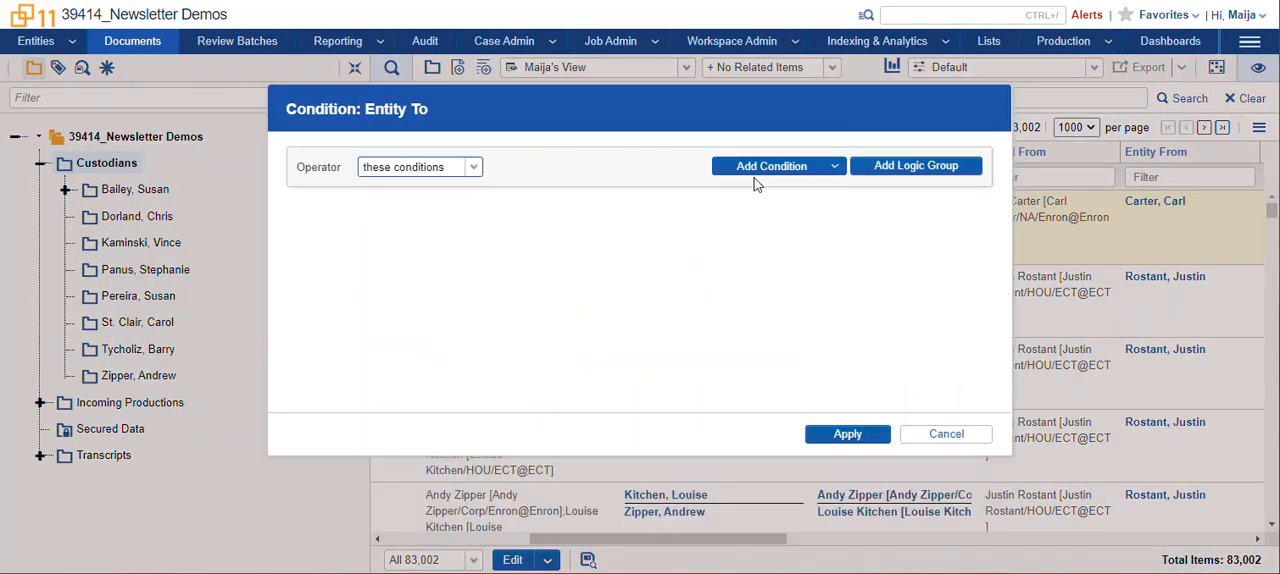
pyautogui.click(760, 168)
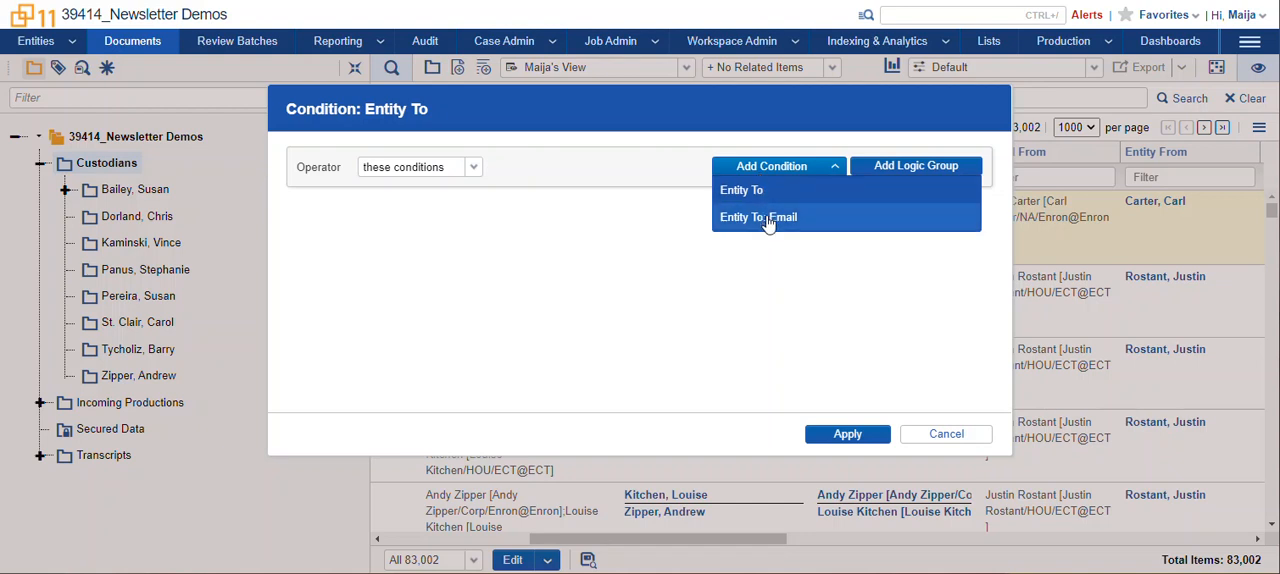
pyautogui.click(760, 192)
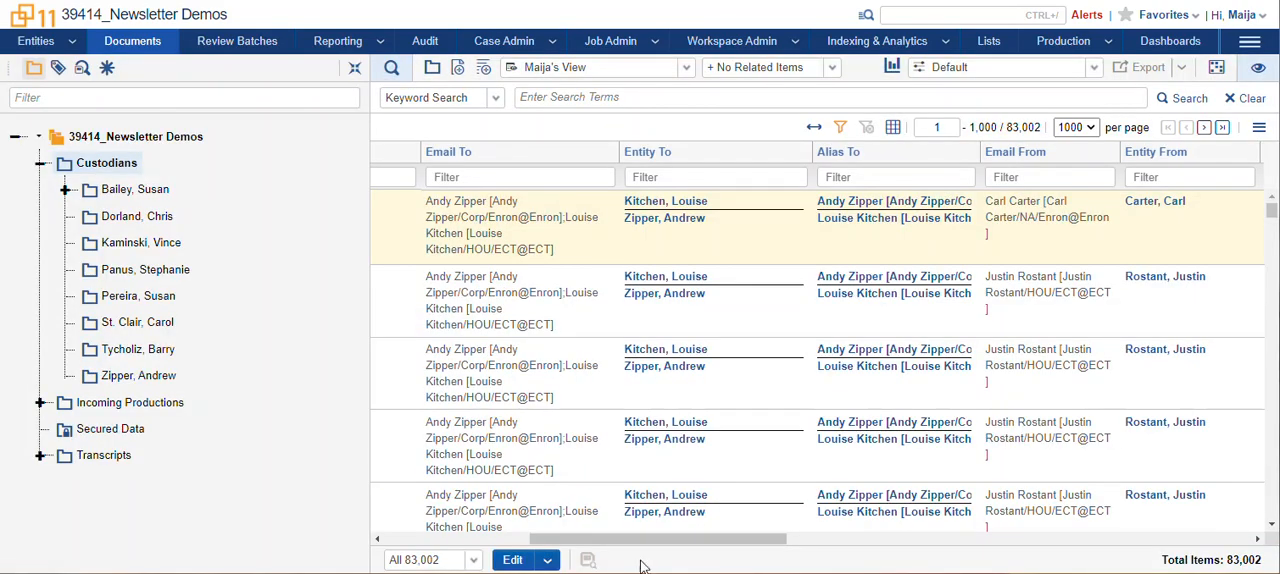
# Read the BCC and participant entity and alias columns, and load the Communications Analysis dashboard.
pyautogui.moveTo(643, 548); pyautogui.dragTo(1055, 549)
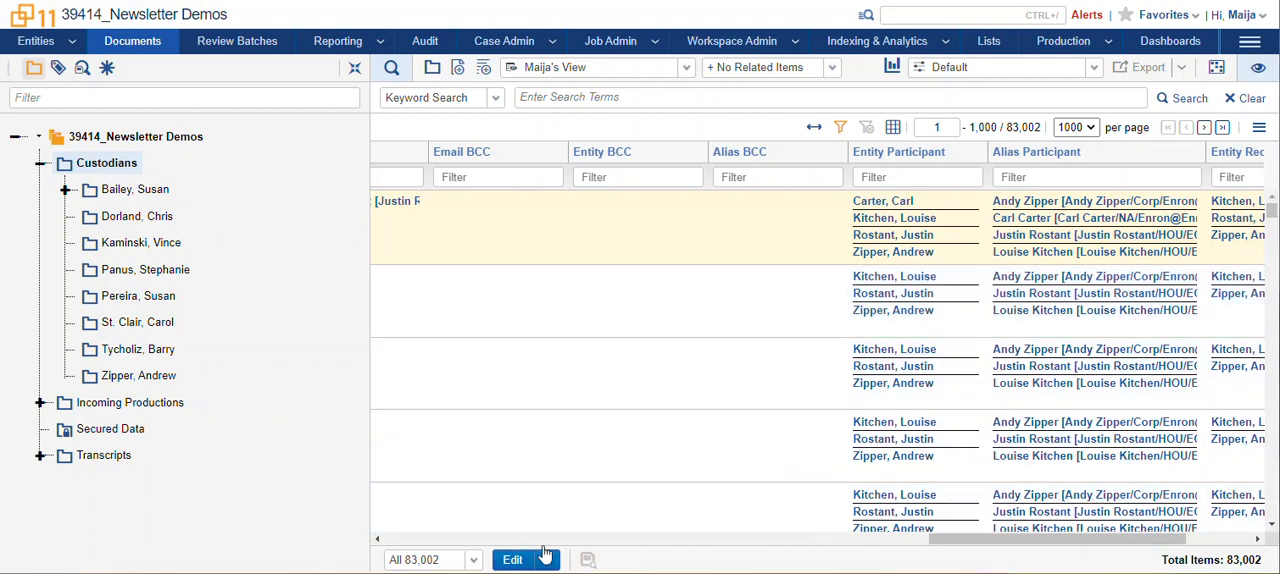
pyautogui.click(1094, 68)
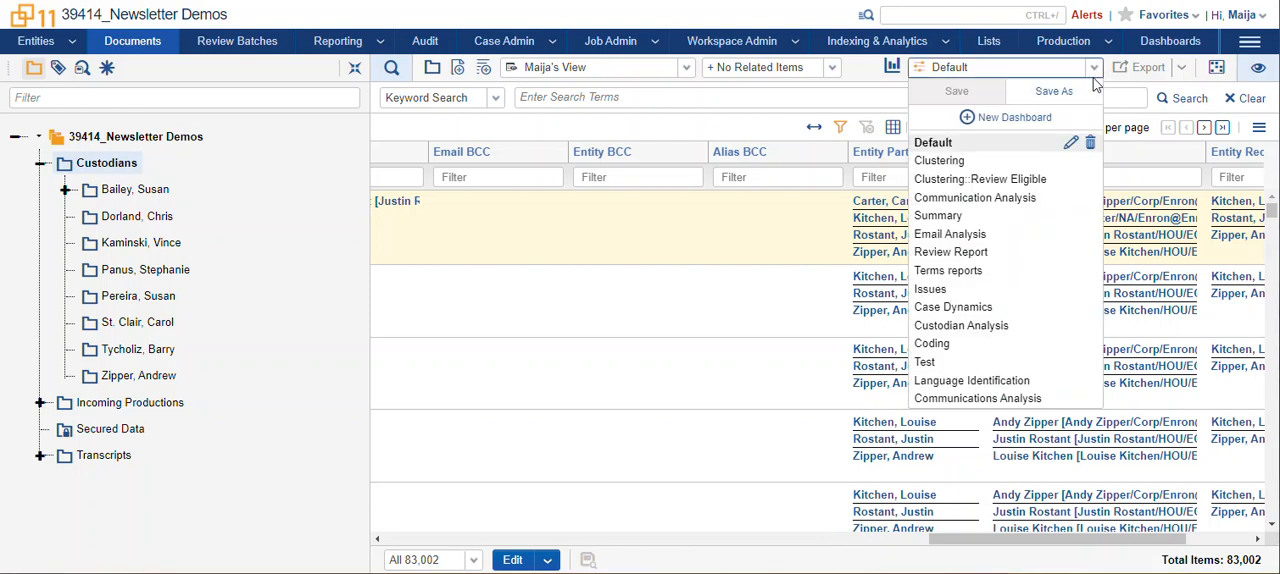
pyautogui.click(1000, 398)
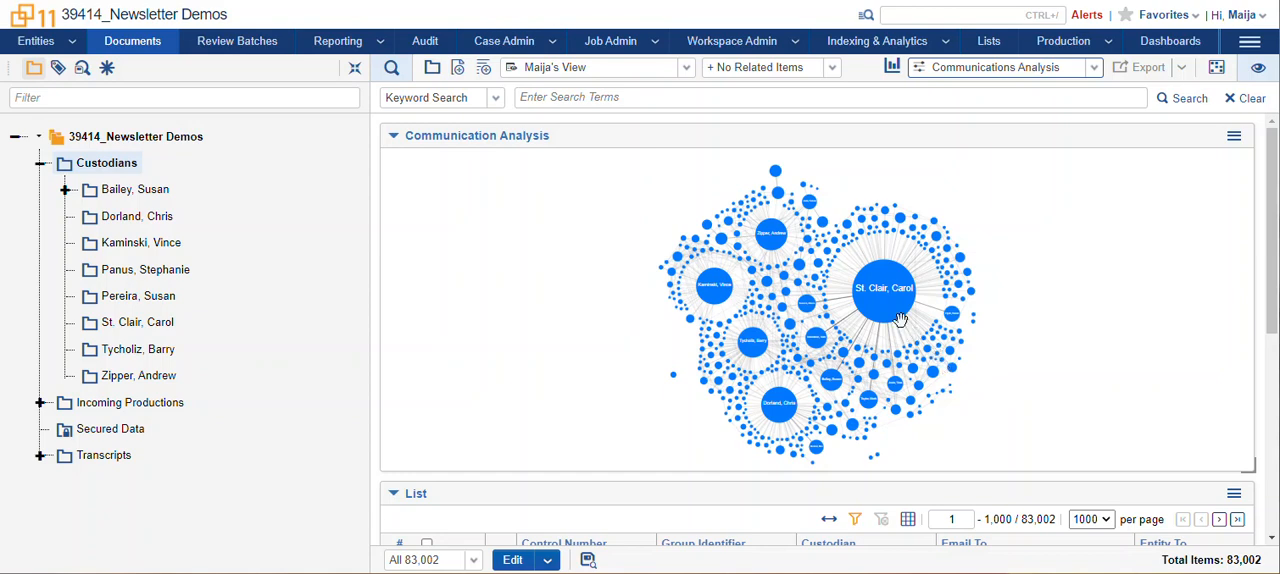
# Examine the Communication Analysis graph around the largest custodian node, following its heaviest links to the mid-sized communicators.
pyautogui.scroll(2, 900, 319)
pyautogui.scroll(5, 900, 319)
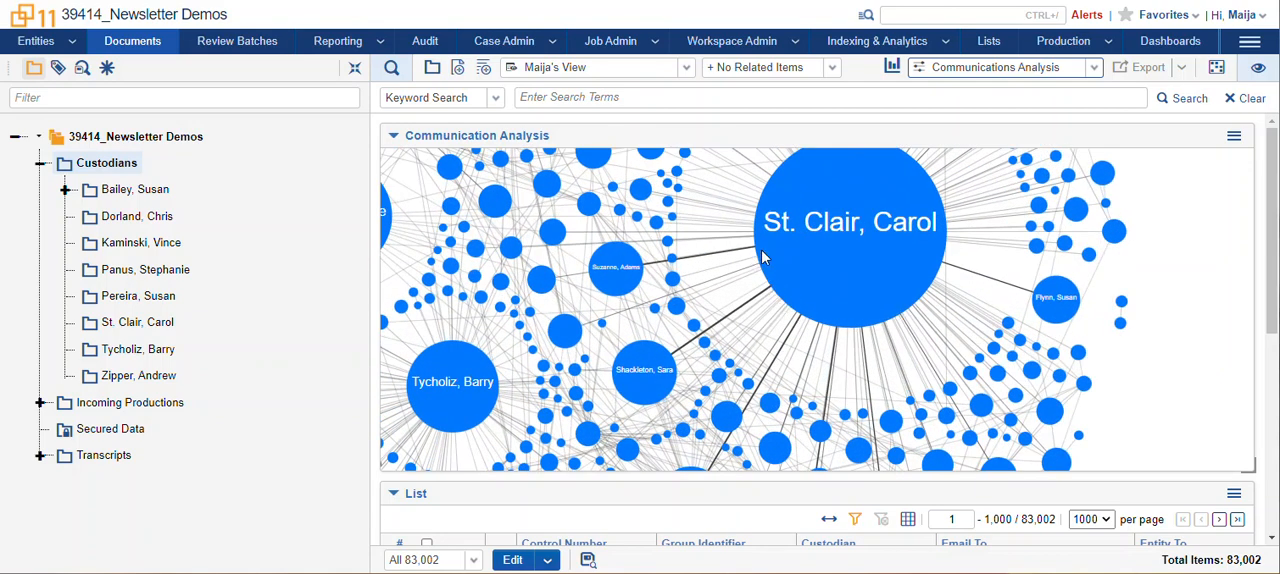
pyautogui.moveTo(821, 237); pyautogui.dragTo(956, 311)
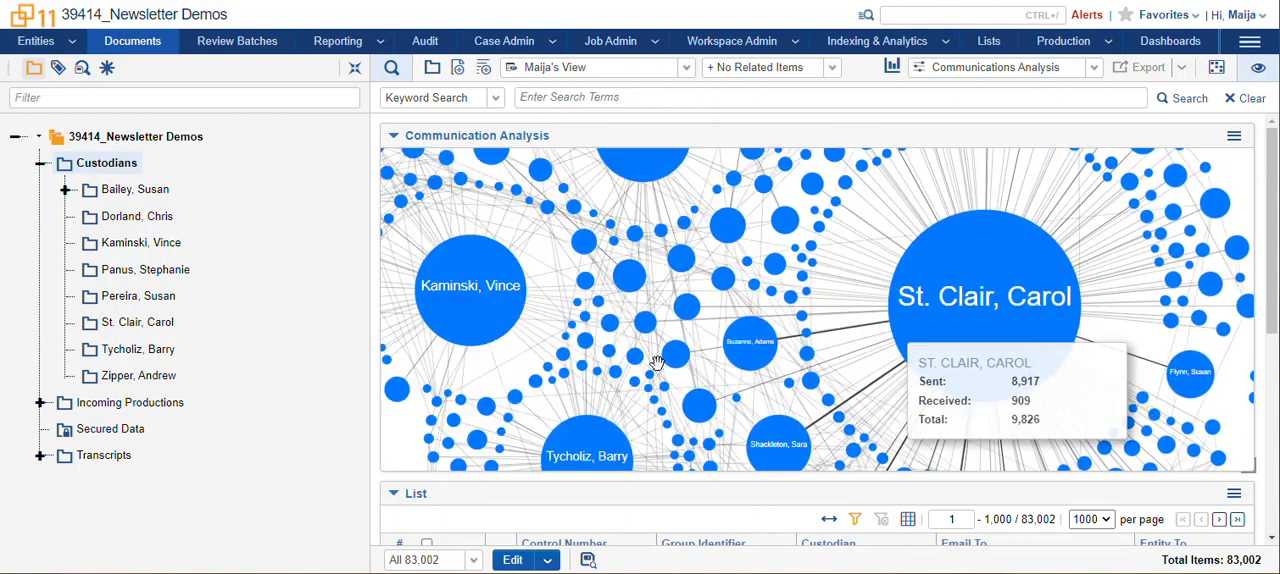
pyautogui.scroll(-4, 848, 396)
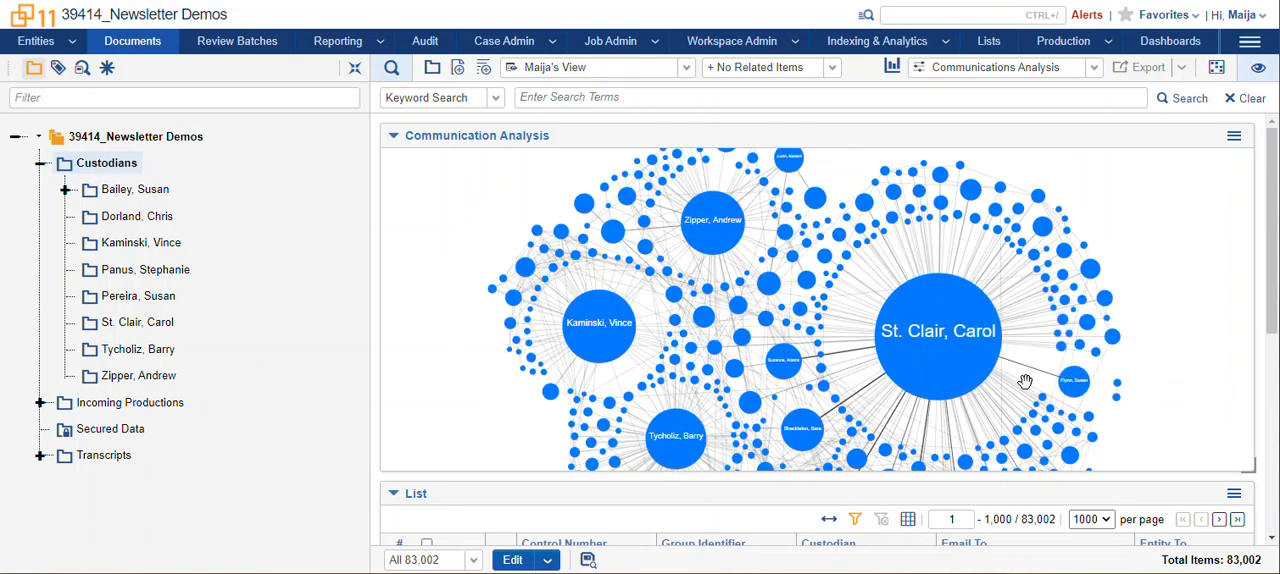
pyautogui.scroll(5, 1025, 381)
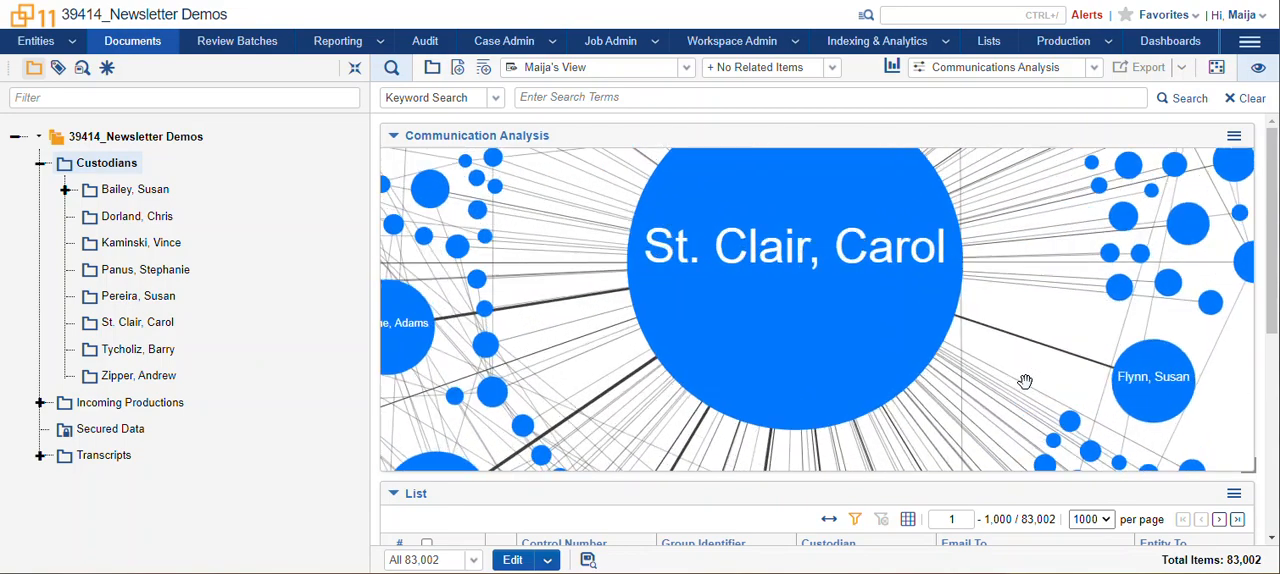
pyautogui.scroll(3, 1025, 381)
pyautogui.moveTo(986, 423); pyautogui.dragTo(1029, 180)
pyautogui.scroll(1, 910, 318)
pyautogui.moveTo(909, 318); pyautogui.dragTo(1004, 178)
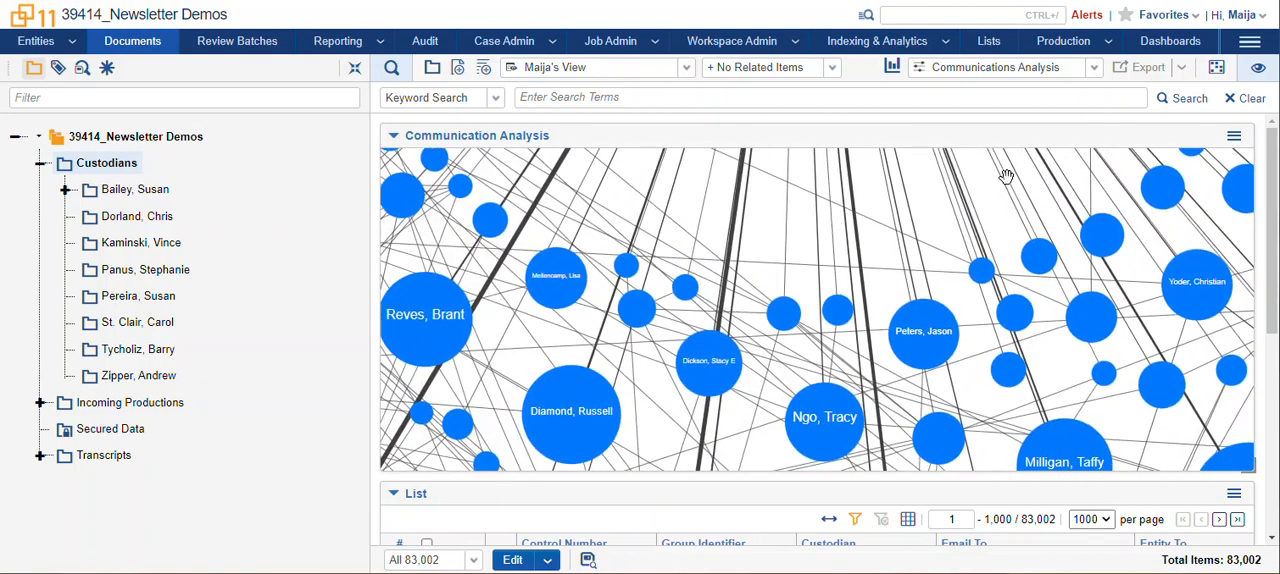
pyautogui.moveTo(803, 370); pyautogui.dragTo(961, 293)
pyautogui.moveTo(826, 363); pyautogui.dragTo(861, 360)
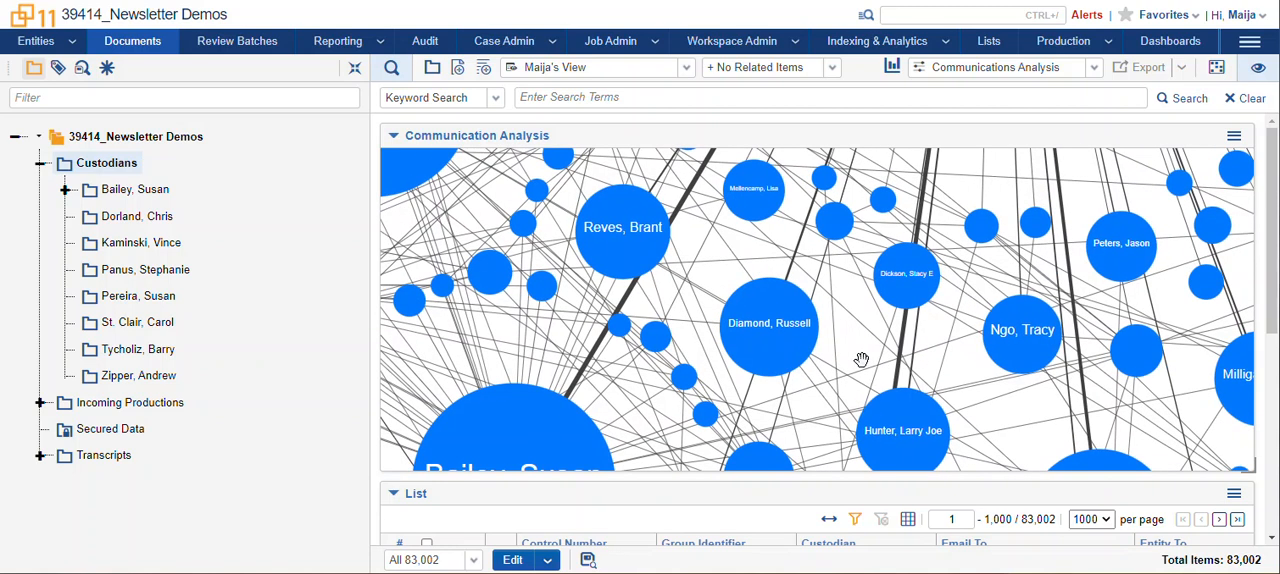
# Filter the documents to a mid-sized communicator linked to the largest node, and review the reduced graph and document list.
pyautogui.click(789, 346)
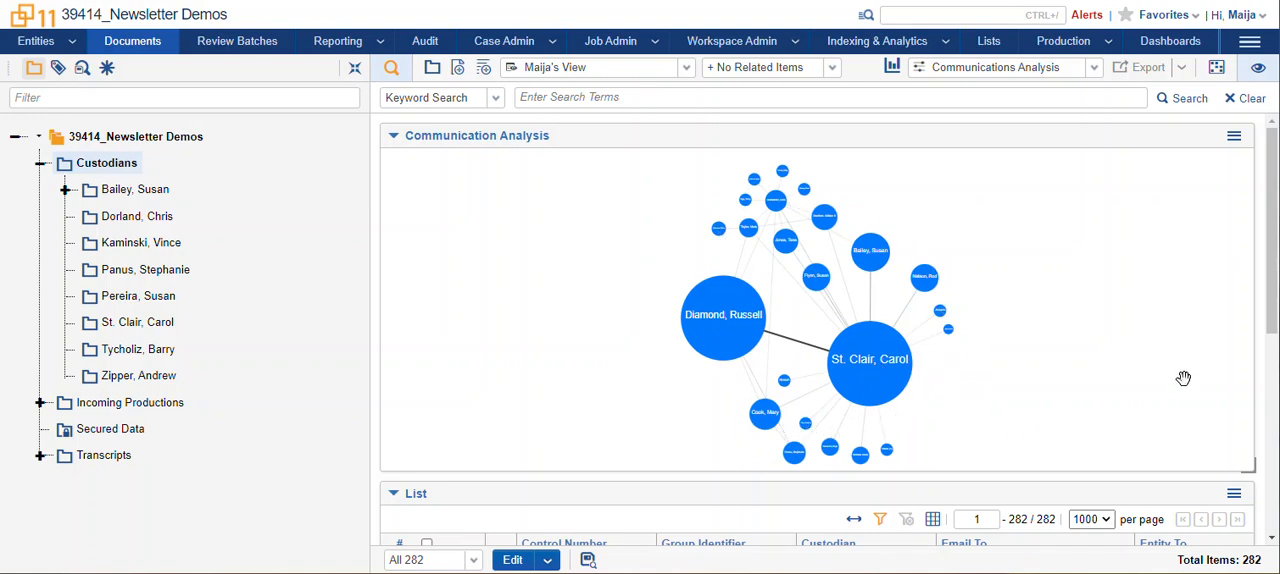
pyautogui.moveTo(1273, 313); pyautogui.dragTo(1273, 512)
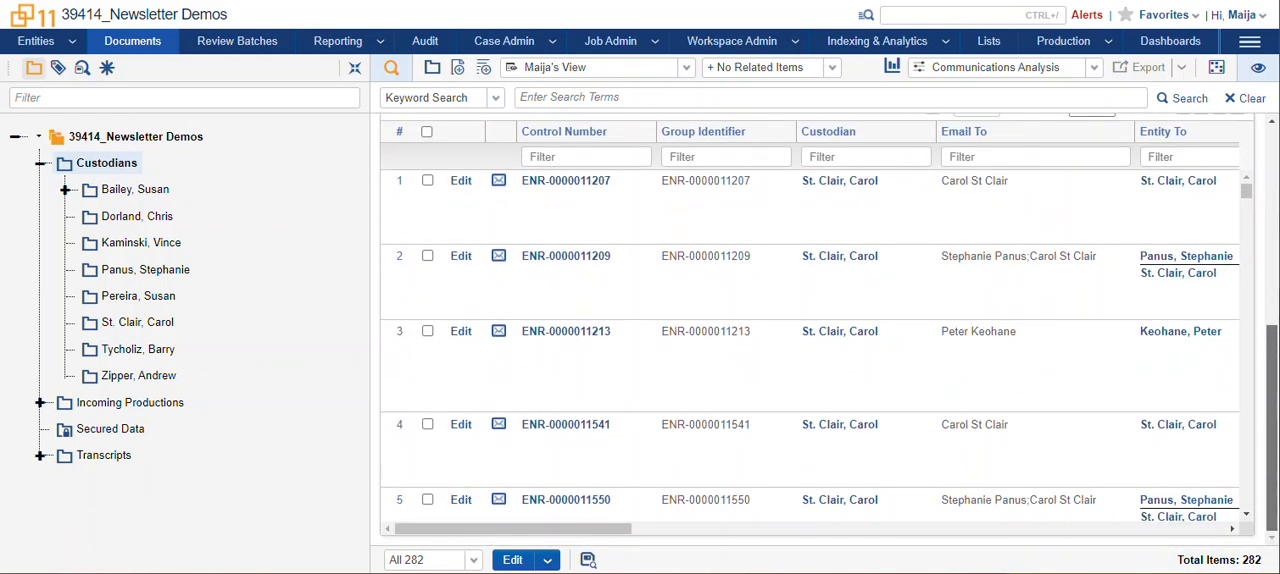
pyautogui.moveTo(1276, 478); pyautogui.dragTo(1243, 271)
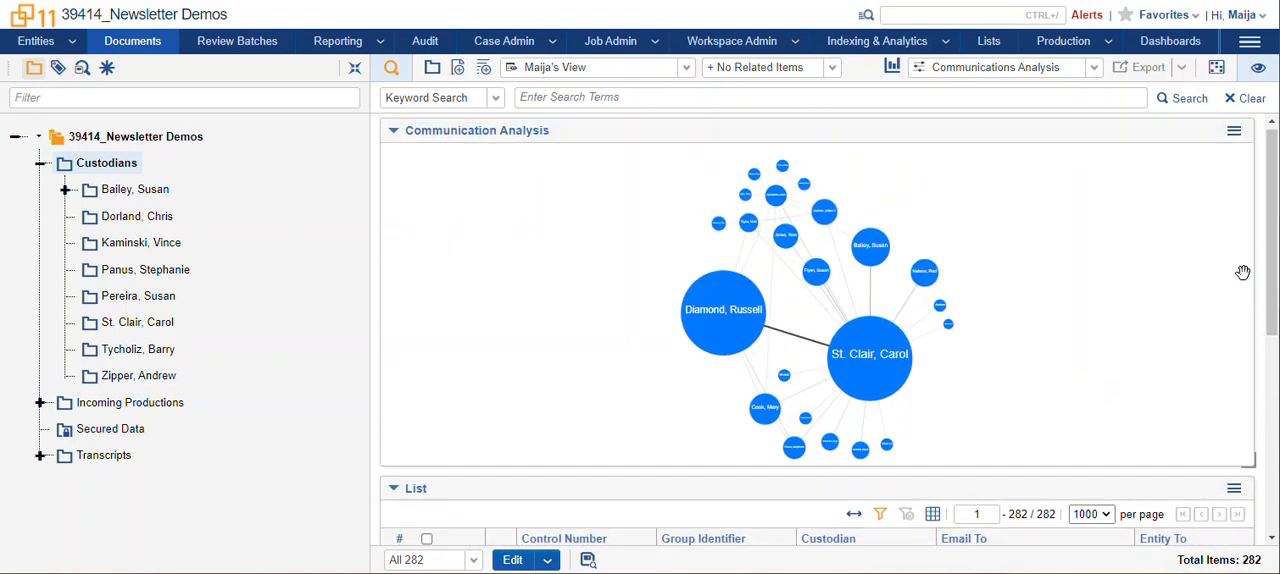
# Show the active search conditions and remove the communicator's Communication Analysis condition.
pyautogui.moveTo(745, 328)
pyautogui.click(391, 70)
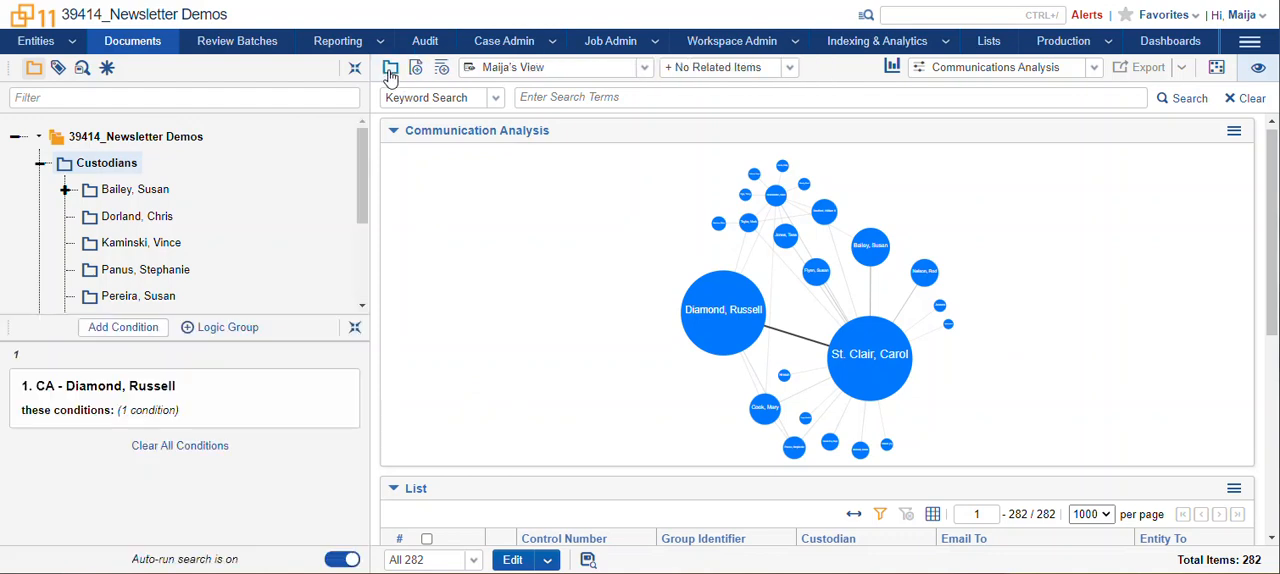
pyautogui.click(346, 388)
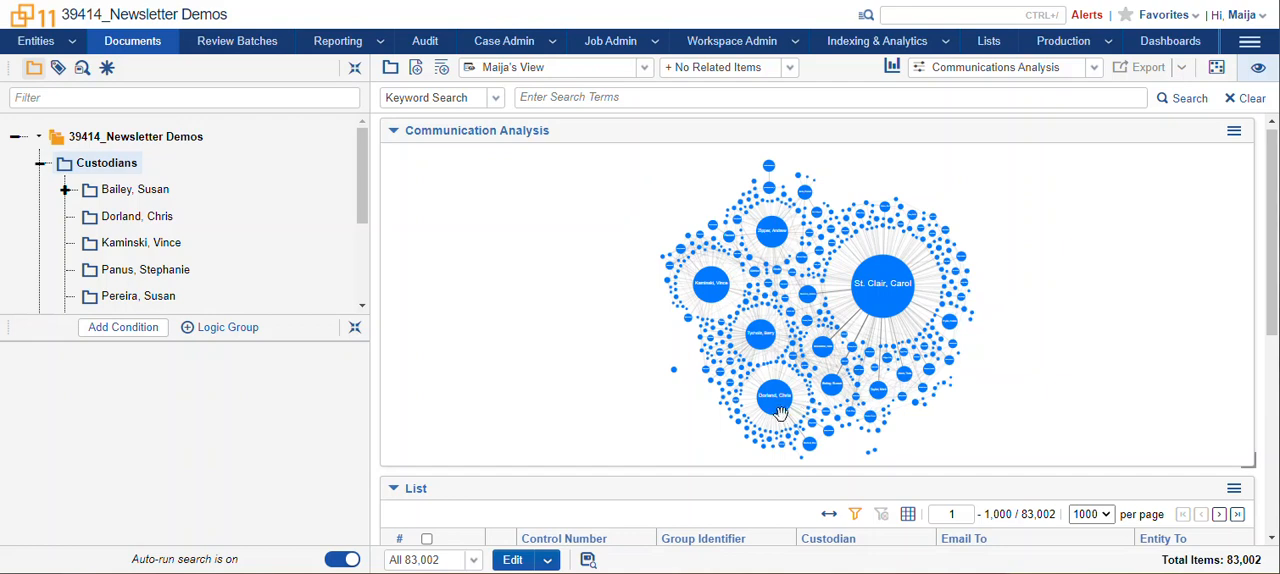
# Examine the links between the custodian nodes in the full communication graph, including the largest node's connections and sent and received totals.
pyautogui.scroll(5, 731, 403)
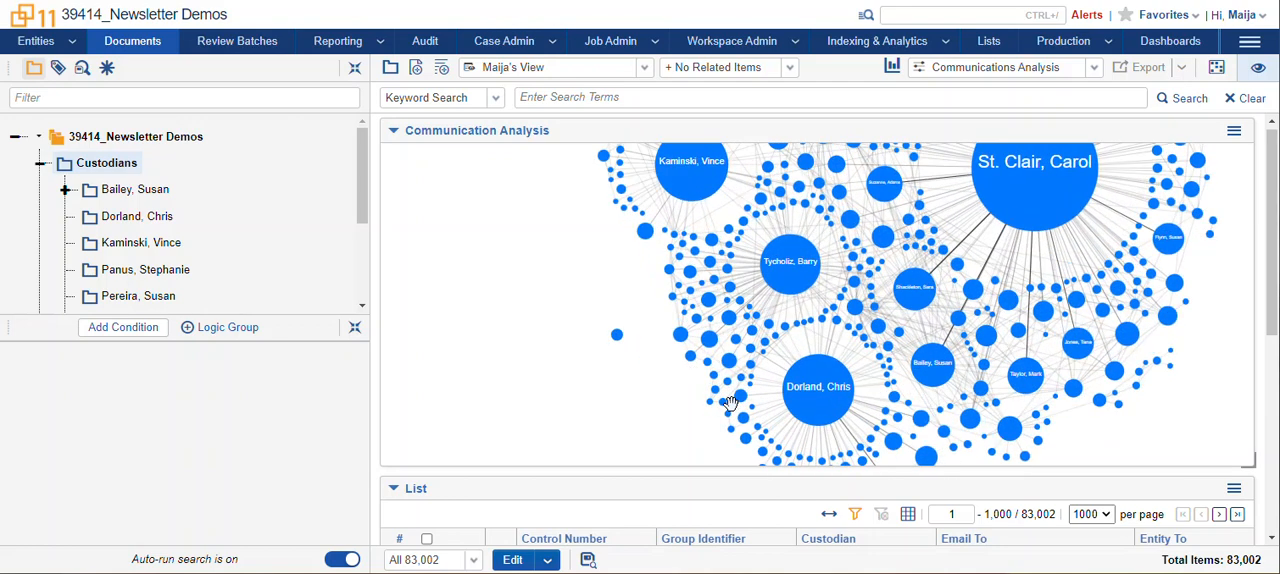
pyautogui.moveTo(974, 346); pyautogui.dragTo(928, 372)
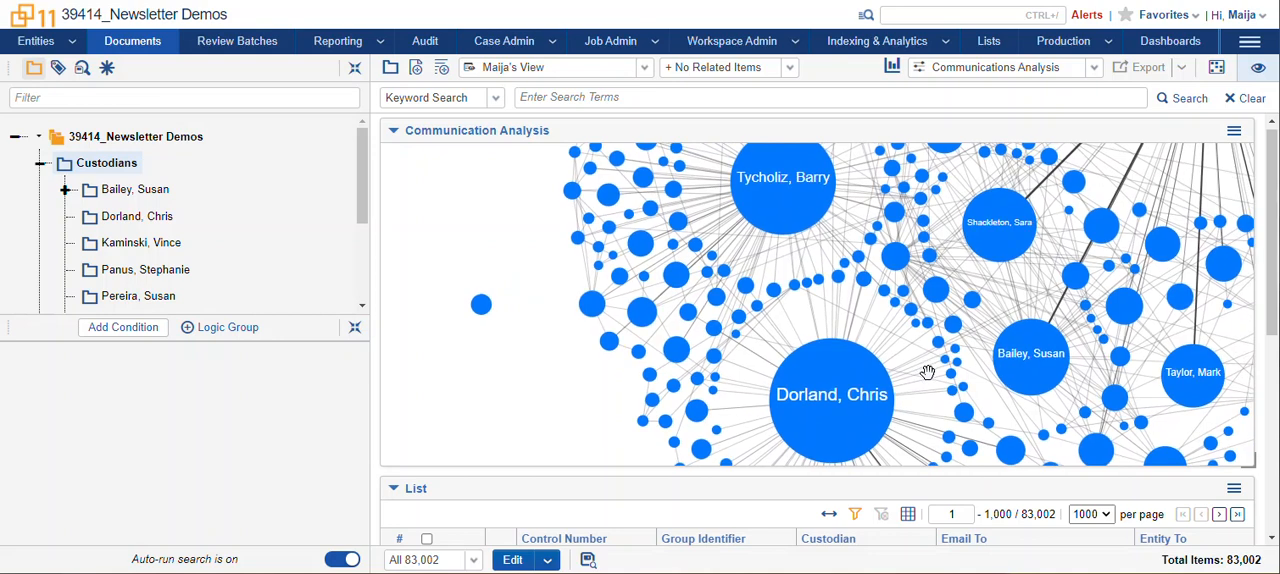
pyautogui.scroll(4, 928, 372)
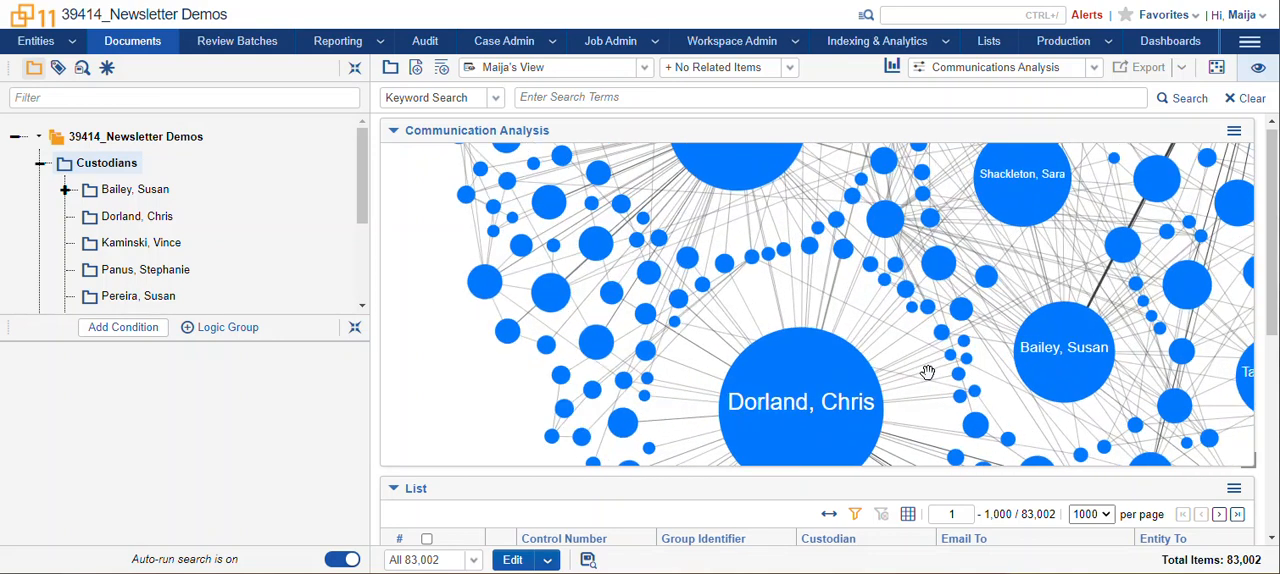
pyautogui.moveTo(1036, 275); pyautogui.dragTo(763, 343)
pyautogui.moveTo(834, 309); pyautogui.dragTo(813, 377)
pyautogui.moveTo(887, 257); pyautogui.dragTo(903, 383)
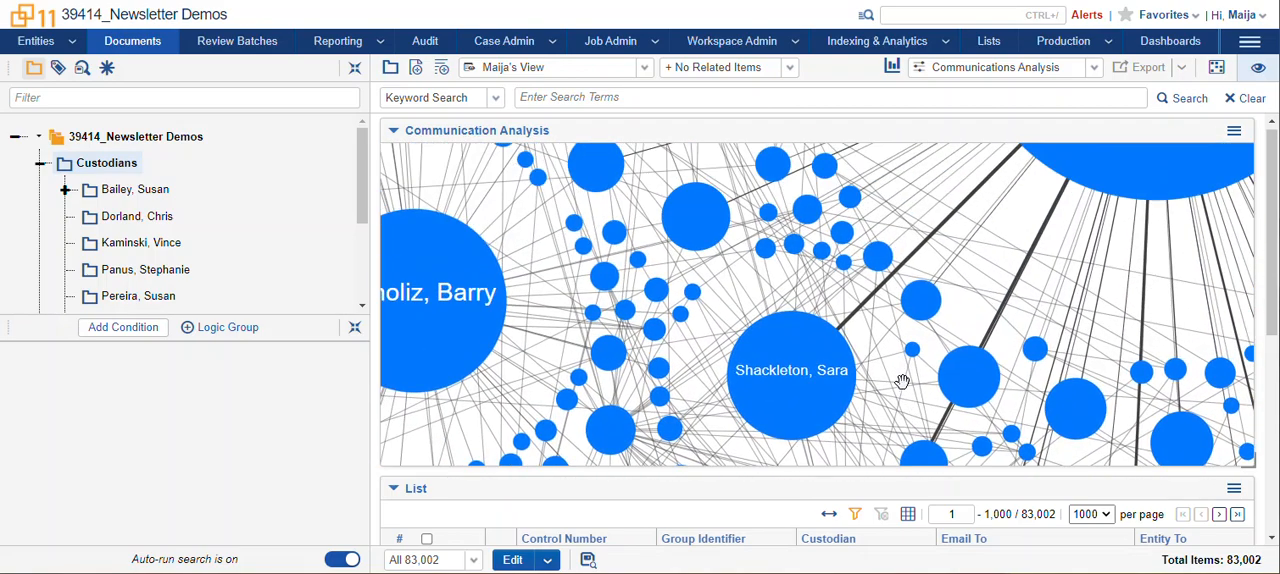
pyautogui.moveTo(897, 194); pyautogui.dragTo(913, 438)
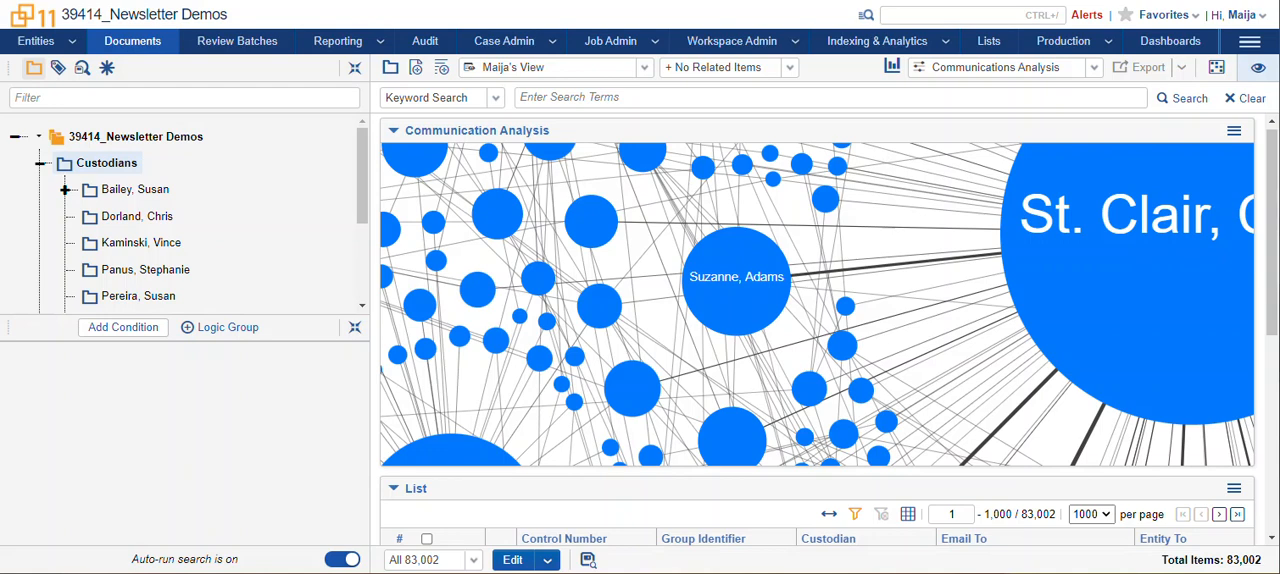
pyautogui.scroll(-3, 654, 384)
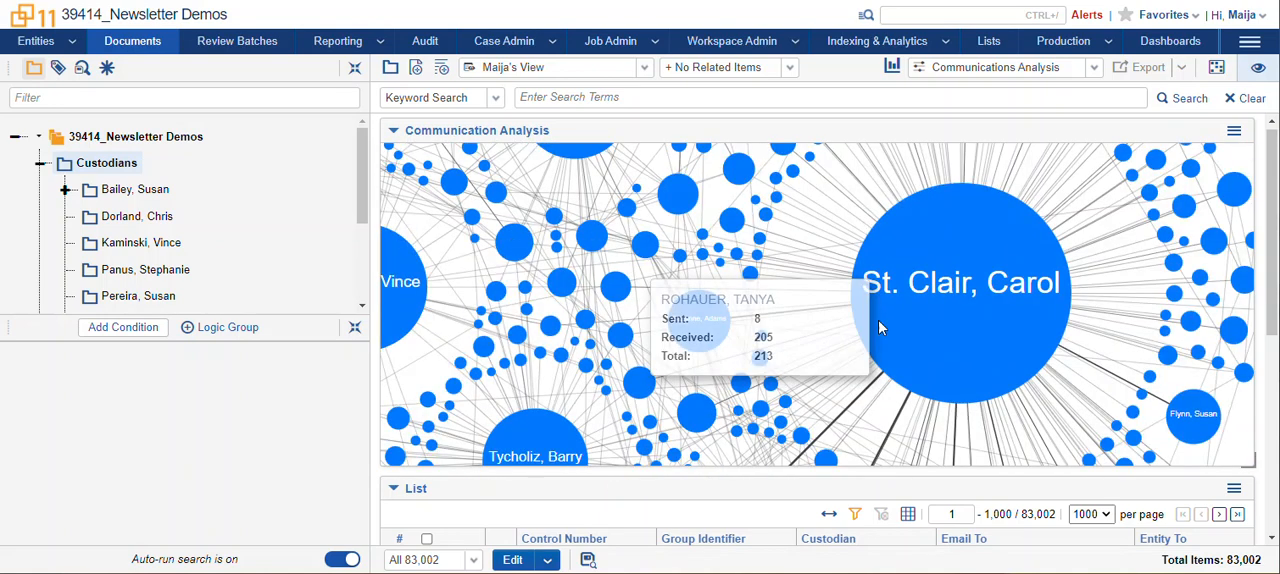
pyautogui.moveTo(932, 324)
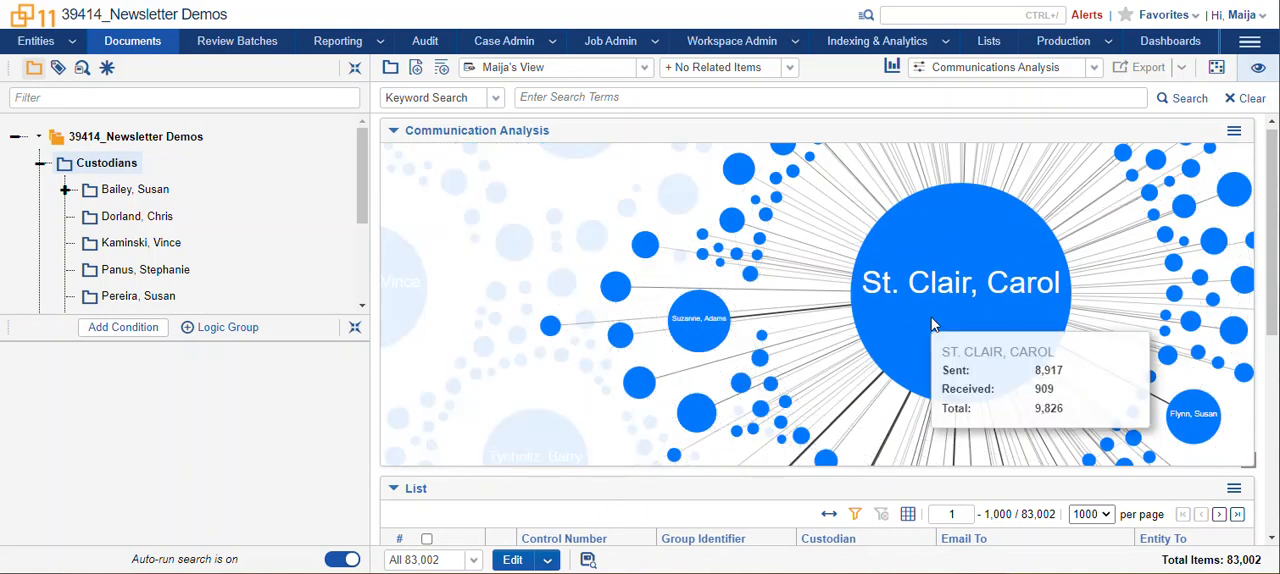
pyautogui.scroll(-3, 932, 324)
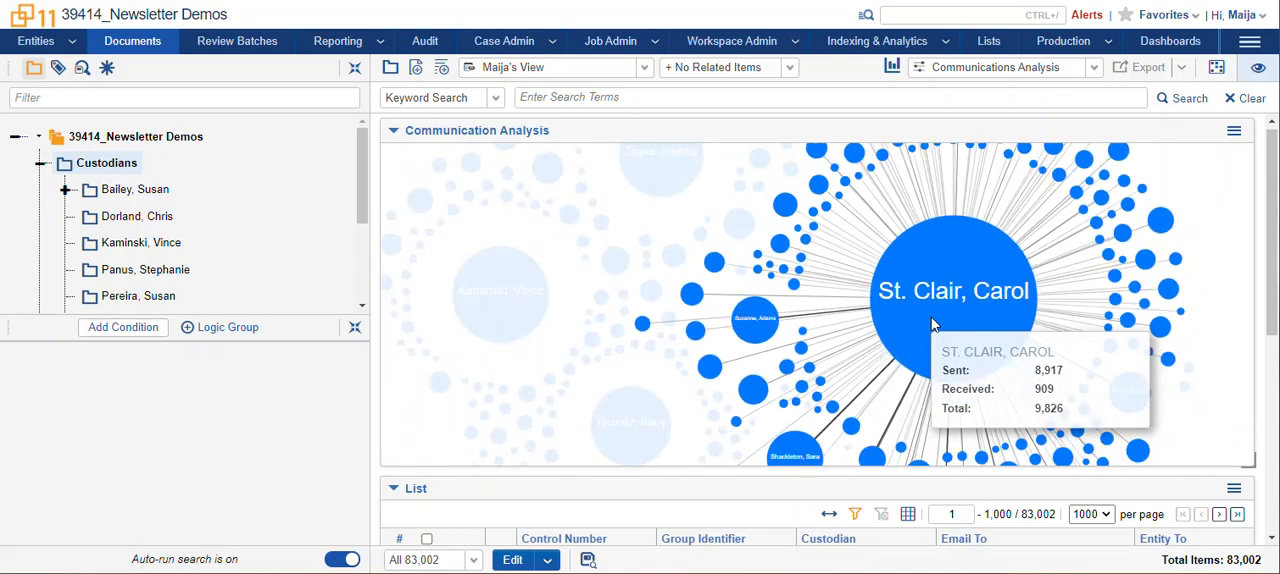